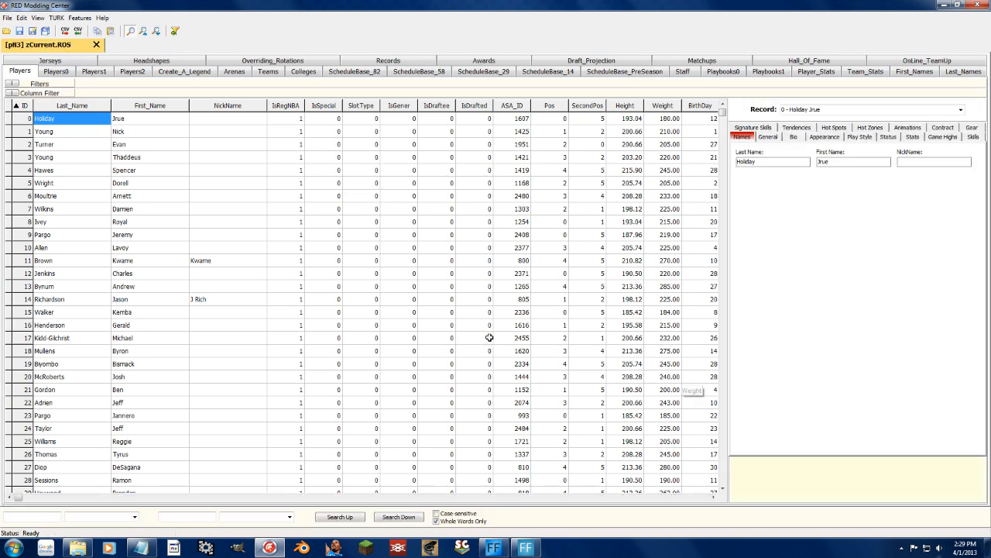
Examine the columns of the Players table, from the basic details through appearance IDs to the game highs
{"action": "left_click", "coordinate": [153, 220]}
{"action": "scroll", "coordinate": [306, 233], "scroll_direction": "down", "scroll_amount": 5}
{"action": "scroll", "coordinate": [109, 149], "scroll_direction": "down", "scroll_amount": 3}
{"action": "scroll", "coordinate": [533, 210], "scroll_direction": "up", "scroll_amount": 14}
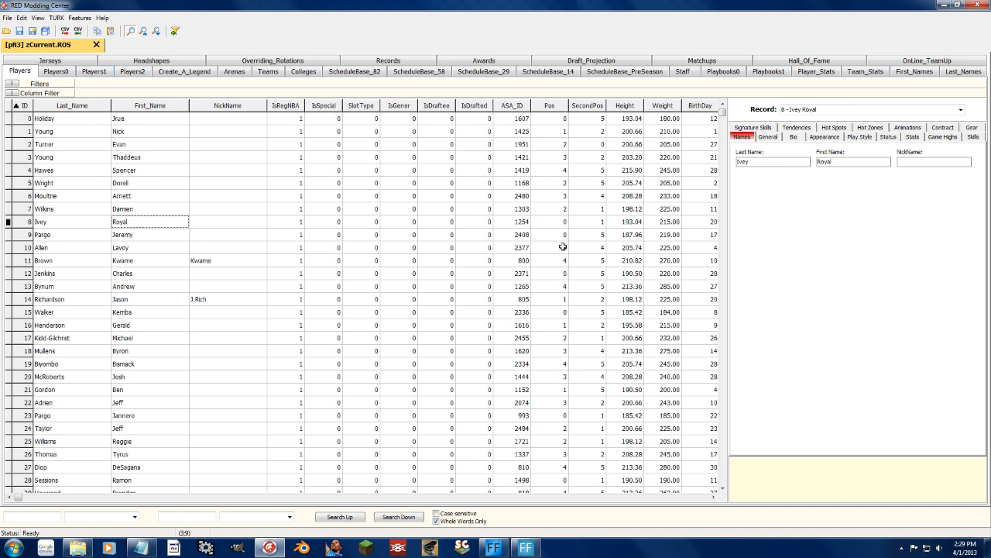
{"action": "left_click_drag", "start_coordinate": [21, 500], "coordinate": [213, 520]}
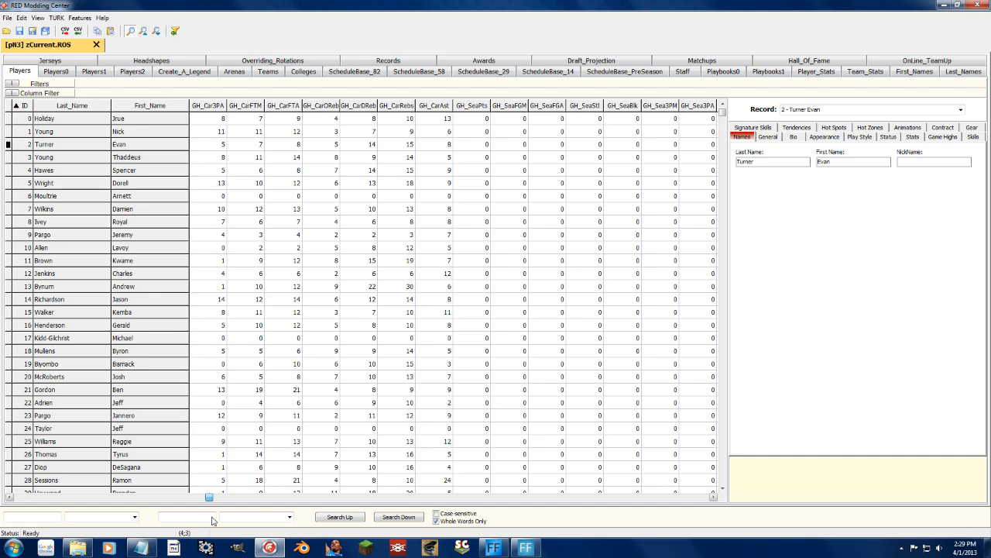
{"action": "left_click_drag", "start_coordinate": [213, 521], "coordinate": [76, 526]}
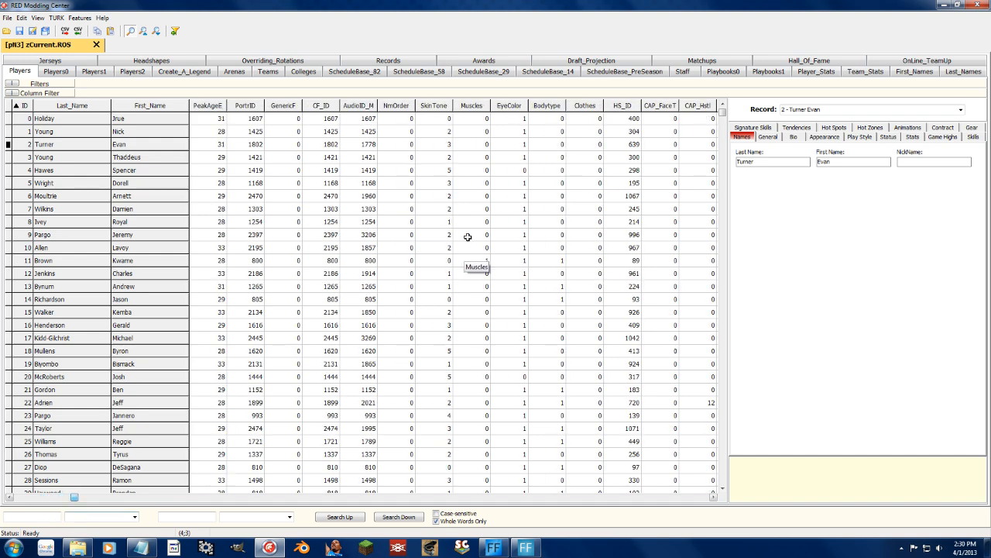
{"action": "left_click", "coordinate": [582, 135]}
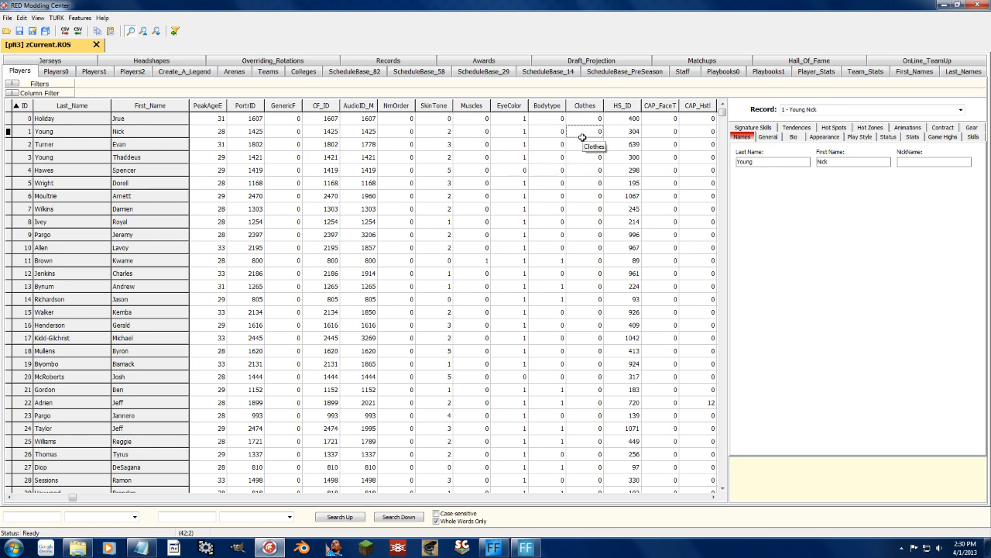
{"action": "left_click_drag", "start_coordinate": [72, 497], "coordinate": [4, 501]}
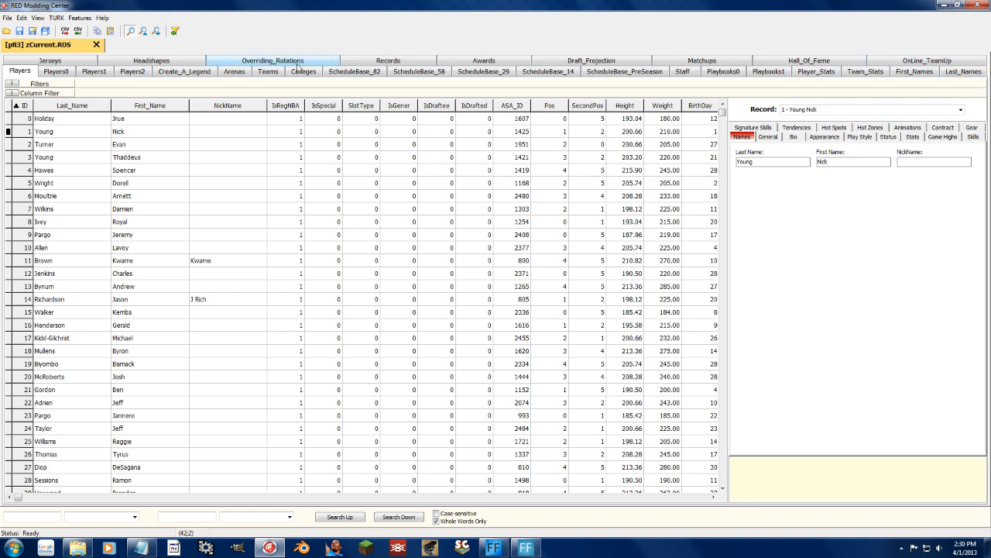
Look through the Arenas, Headshapes, Jerseys and Overriding_Rotations tables
{"action": "left_click", "coordinate": [273, 72]}
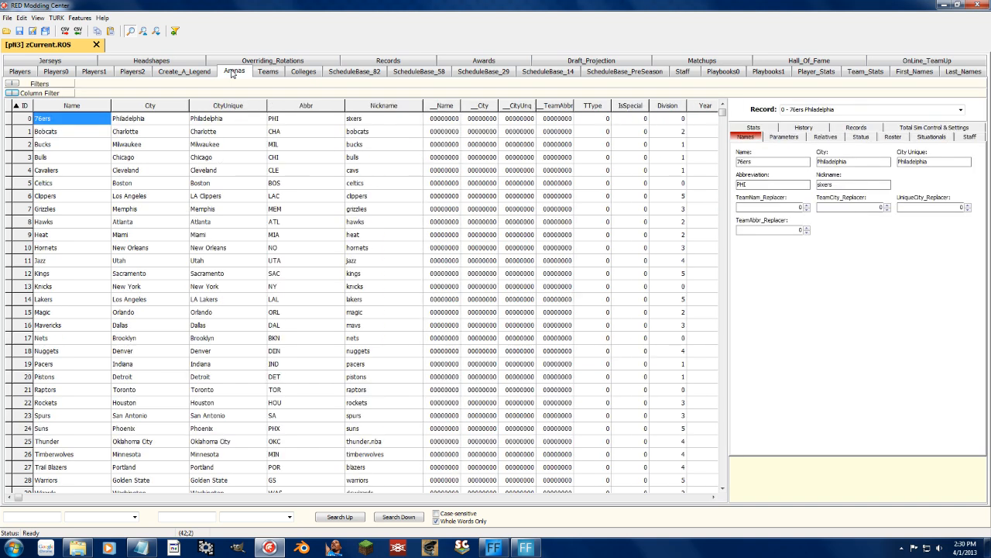
{"action": "left_click", "coordinate": [231, 72]}
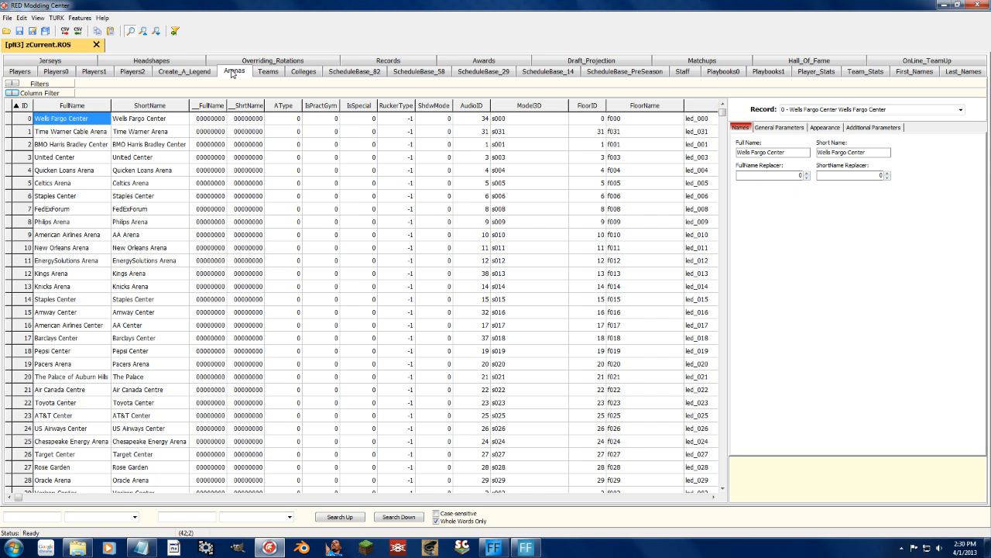
{"action": "left_click", "coordinate": [519, 131]}
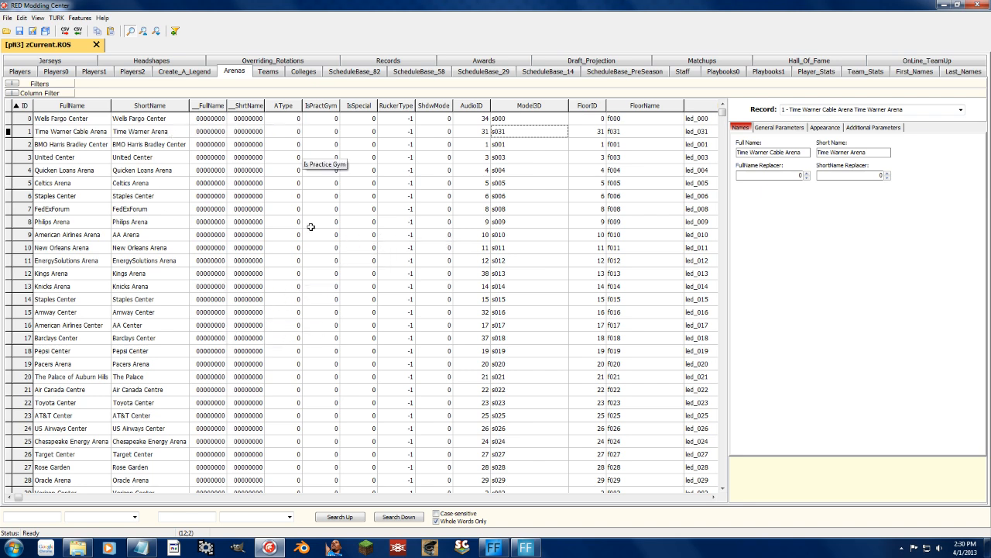
{"action": "left_click", "coordinate": [132, 62]}
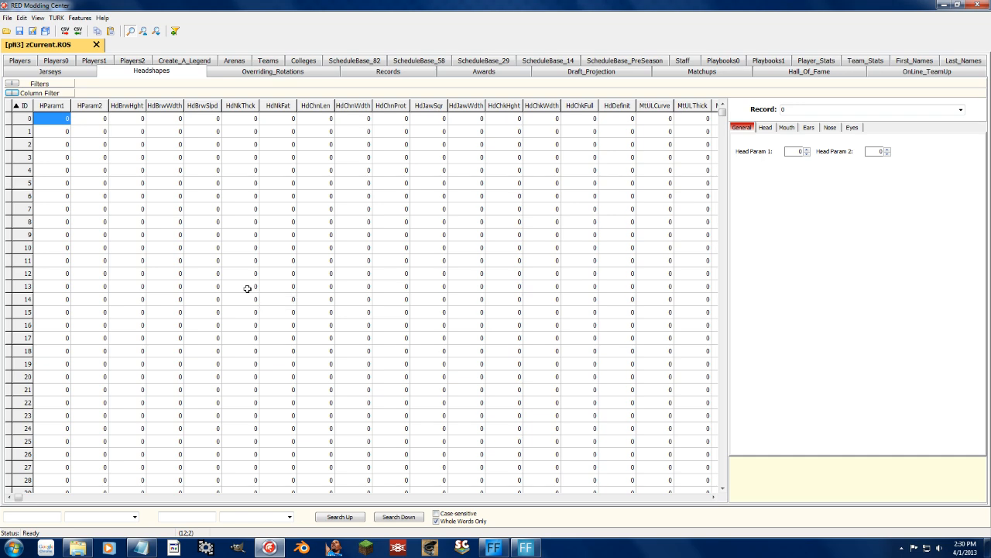
{"action": "left_click", "coordinate": [68, 72]}
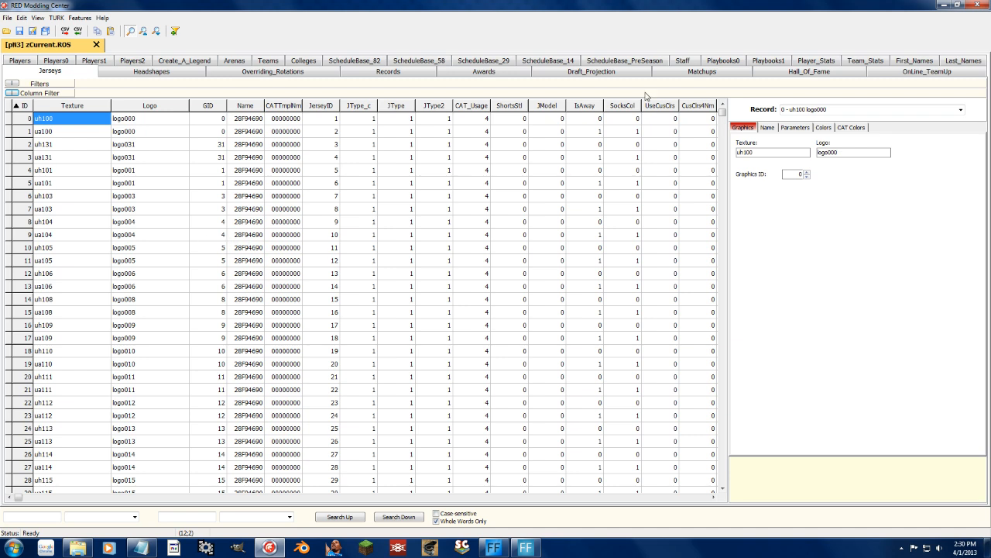
{"action": "left_click", "coordinate": [286, 76]}
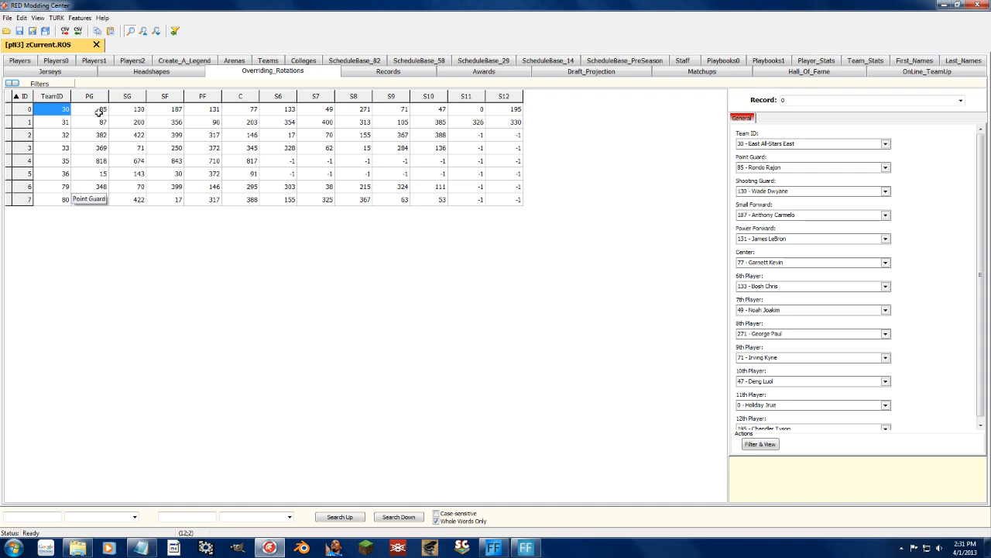
Examine the Teams table from the current NBA teams down to the Lakers in row 41
{"action": "left_click", "coordinate": [260, 62]}
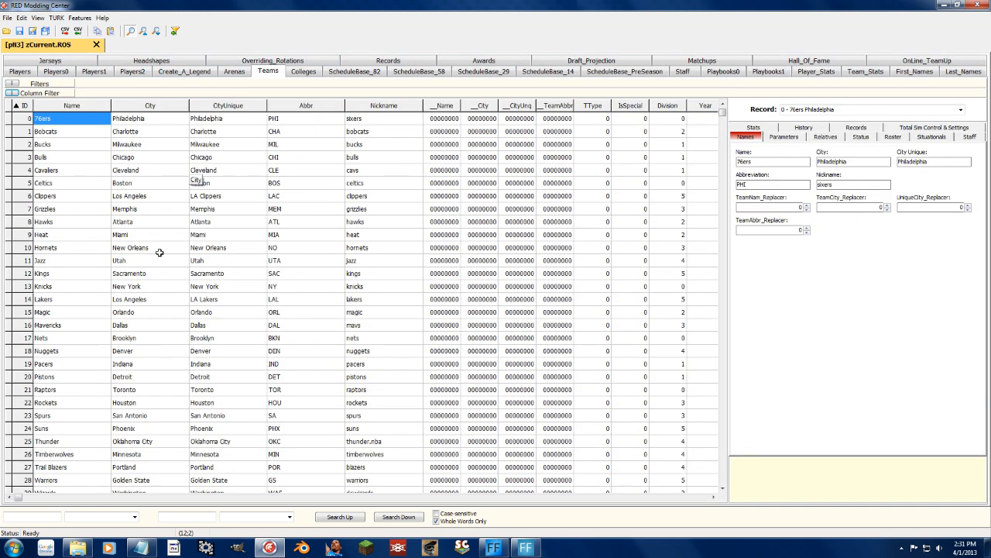
{"action": "left_click", "coordinate": [295, 362]}
{"action": "key", "text": "Down"}
{"action": "key", "text": "Down"}
{"action": "key", "text": "Down"}
{"action": "key", "text": "Down"}
{"action": "key", "text": "Down"}
{"action": "key", "text": "Down"}
{"action": "key", "text": "Down"}
{"action": "key", "text": "Down"}
{"action": "key", "text": "Down"}
{"action": "key", "text": "Down"}
{"action": "key", "text": "Down"}
{"action": "key", "text": "Down"}
{"action": "key", "text": "Down"}
{"action": "key", "text": "Down"}
{"action": "key", "text": "Down"}
{"action": "key", "text": "Down"}
{"action": "key", "text": "Down"}
{"action": "key", "text": "Down"}
{"action": "key", "text": "Down"}
{"action": "key", "text": "Down"}
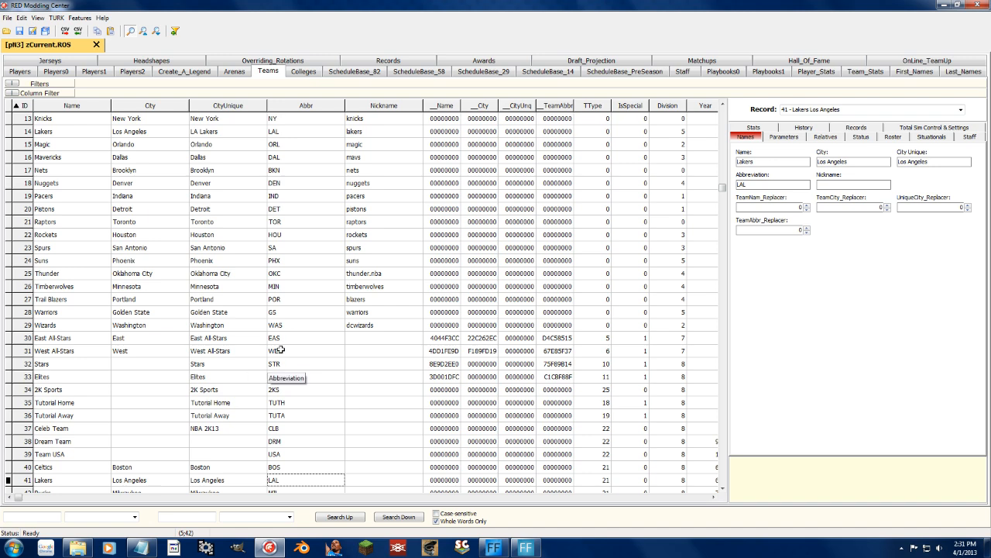
Look through the first and last name, player stats, playbook, schedule, college and Create_A_Legend tables
{"action": "left_click", "coordinate": [912, 70]}
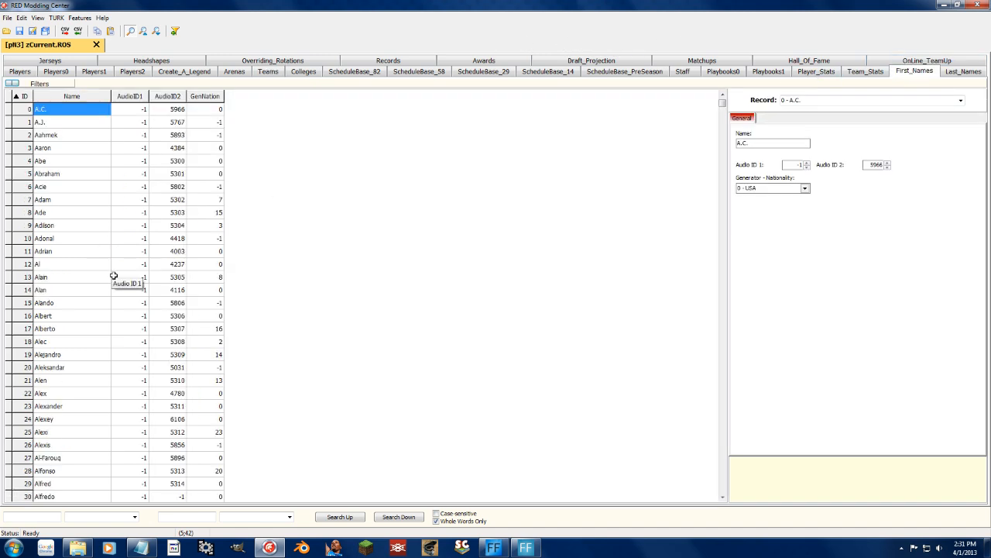
{"action": "left_click", "coordinate": [960, 71]}
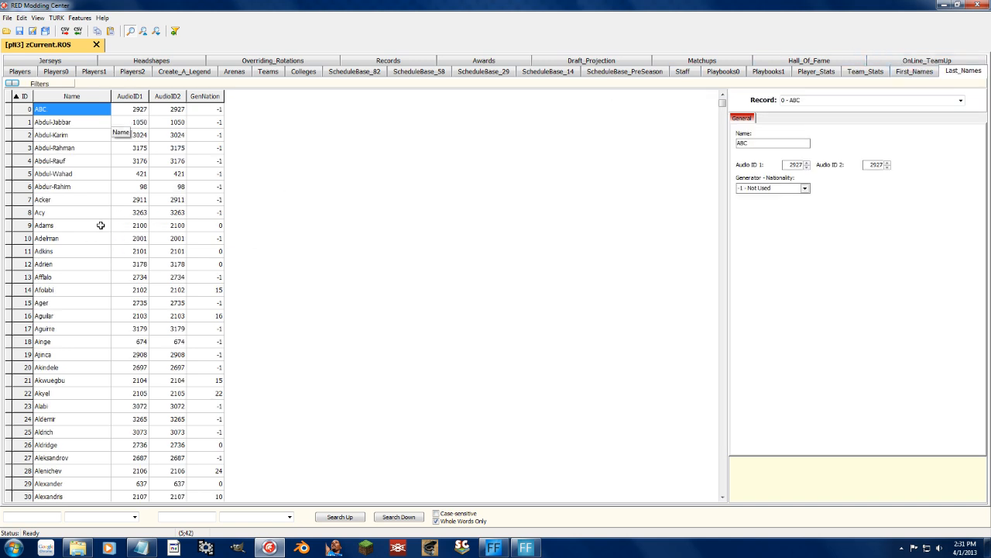
{"action": "left_click", "coordinate": [817, 72]}
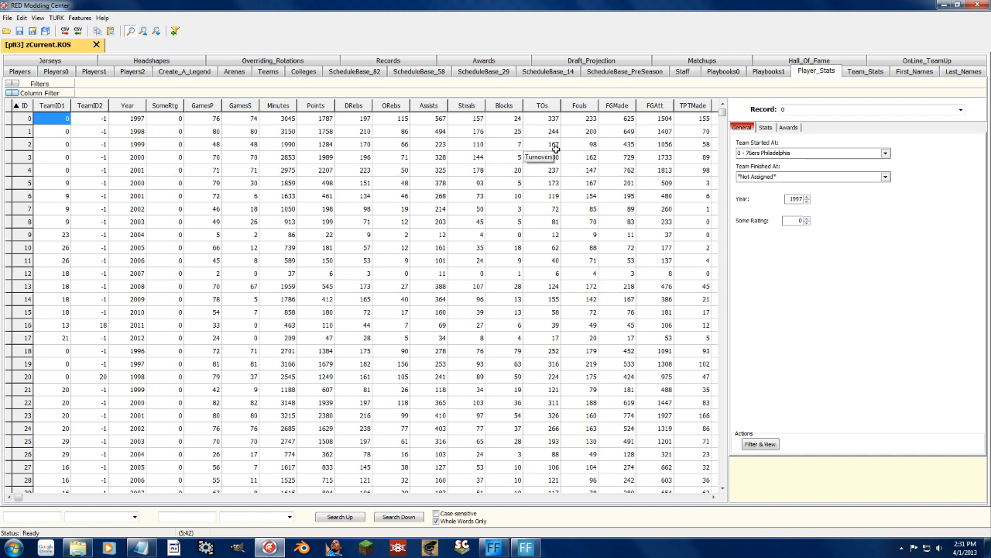
{"action": "left_click", "coordinate": [778, 74]}
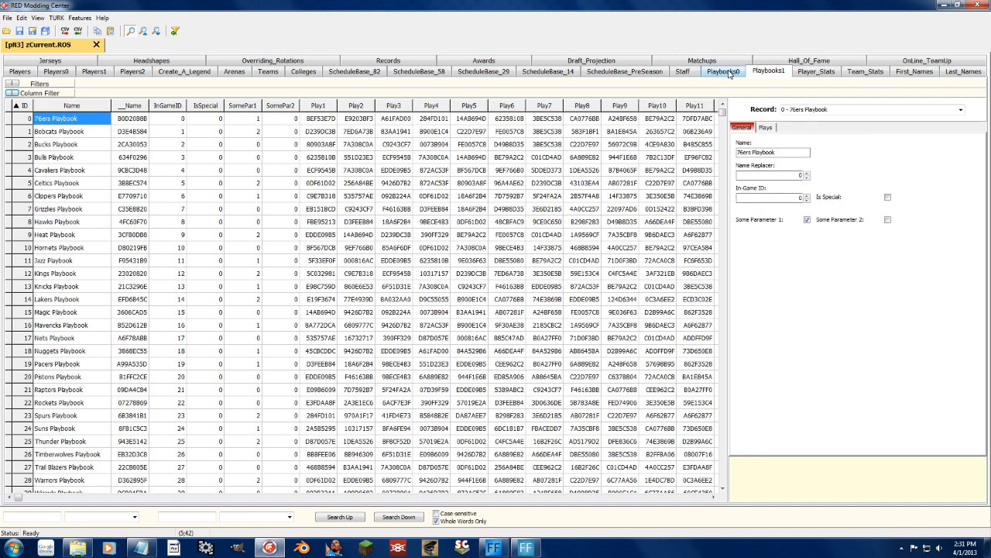
{"action": "left_click", "coordinate": [715, 73]}
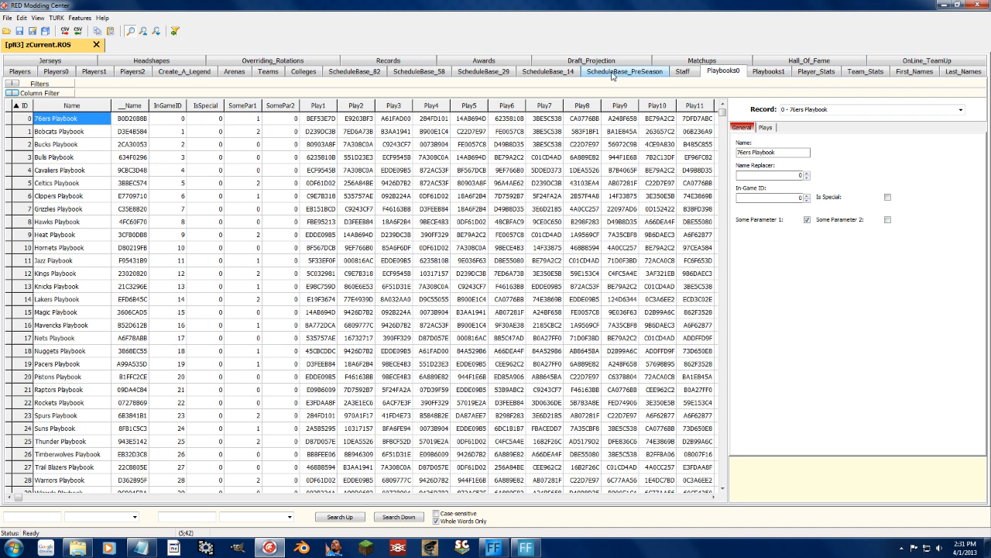
{"action": "left_click", "coordinate": [612, 73]}
{"action": "left_click", "coordinate": [364, 73]}
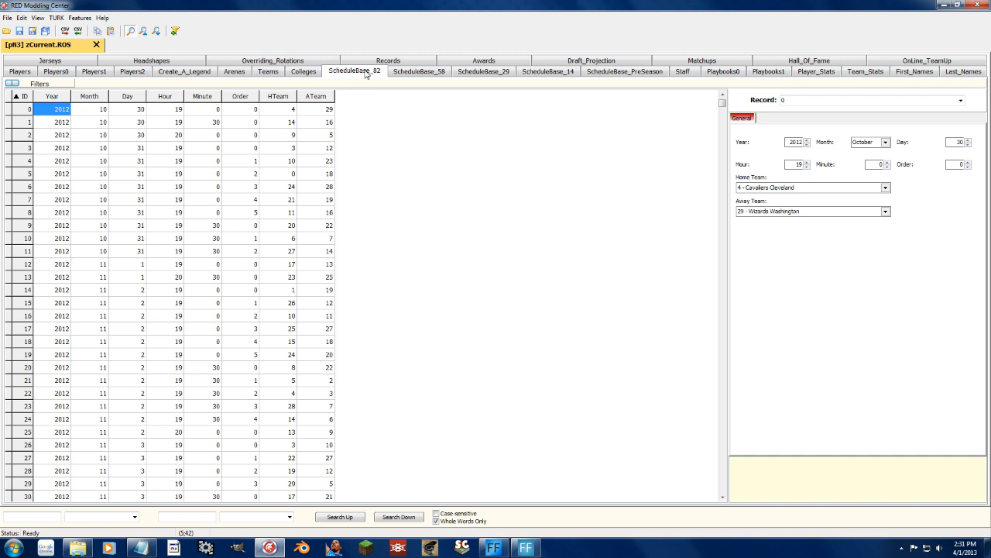
{"action": "left_click", "coordinate": [314, 75]}
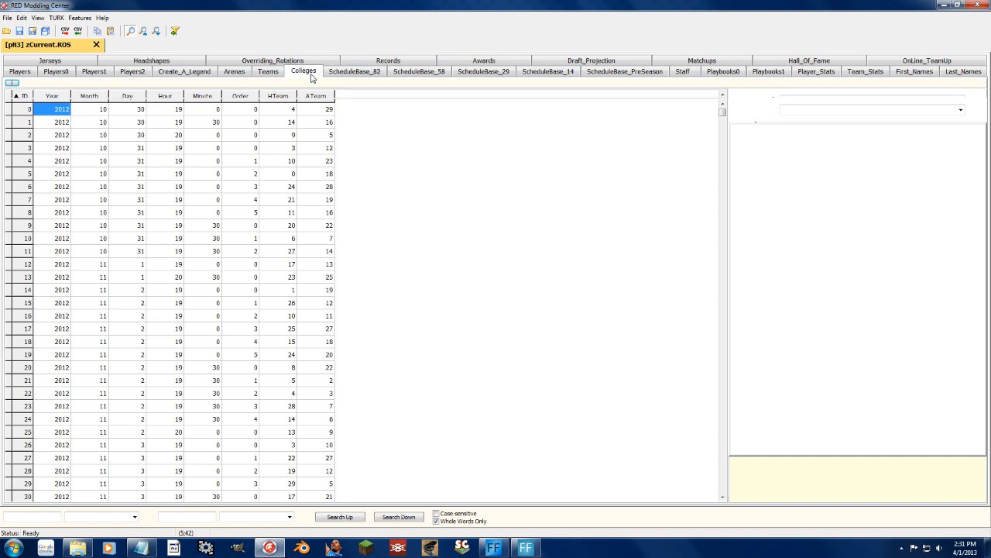
{"action": "left_click", "coordinate": [210, 74]}
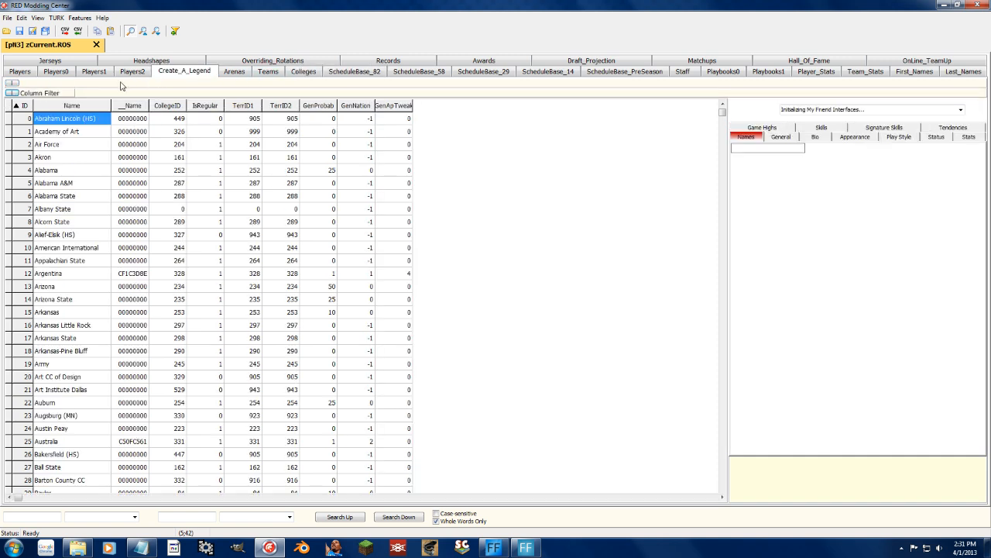
Check the Players table at record 10 and view the Teams table through to its last records
{"action": "left_click", "coordinate": [55, 74]}
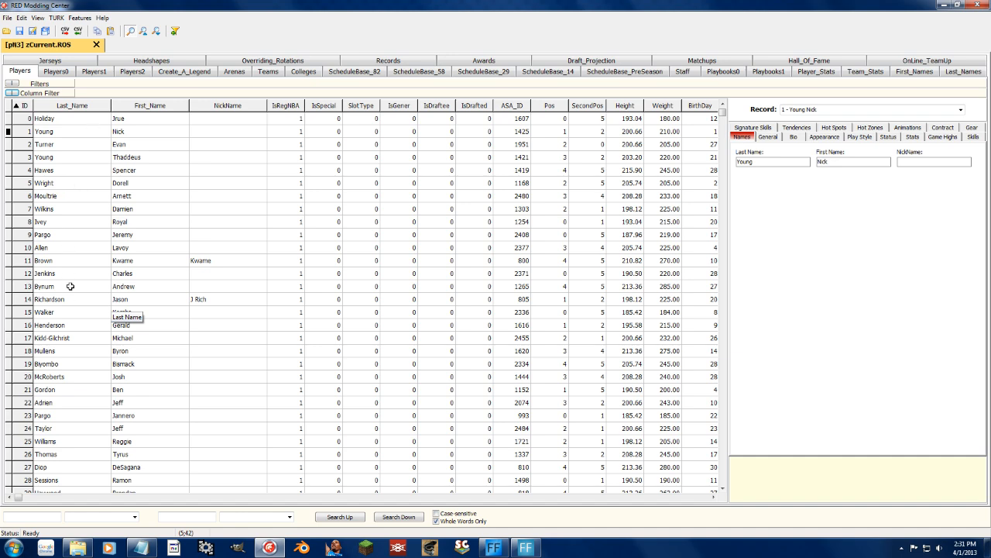
{"action": "left_click", "coordinate": [65, 247]}
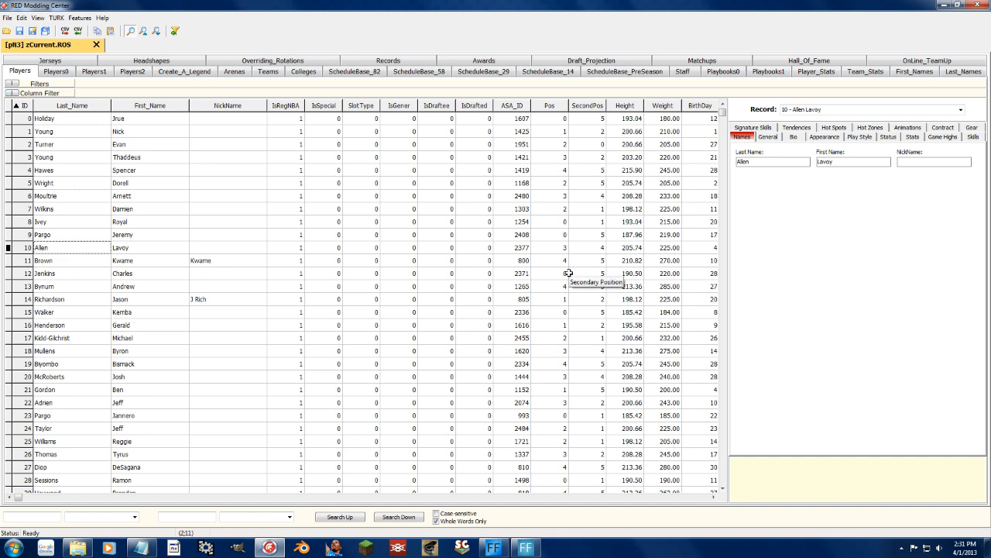
{"action": "left_click", "coordinate": [271, 71]}
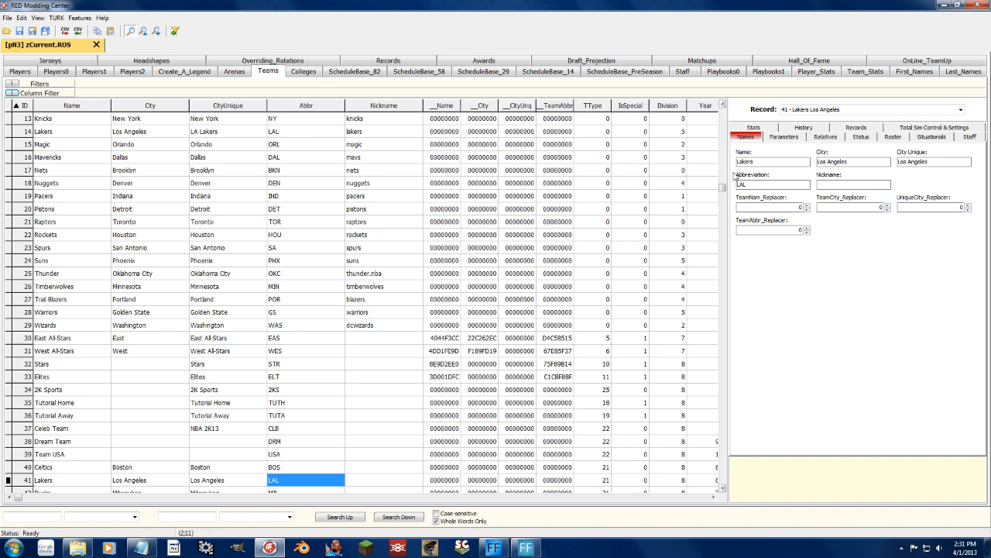
{"action": "left_click_drag", "start_coordinate": [723, 191], "coordinate": [723, 486]}
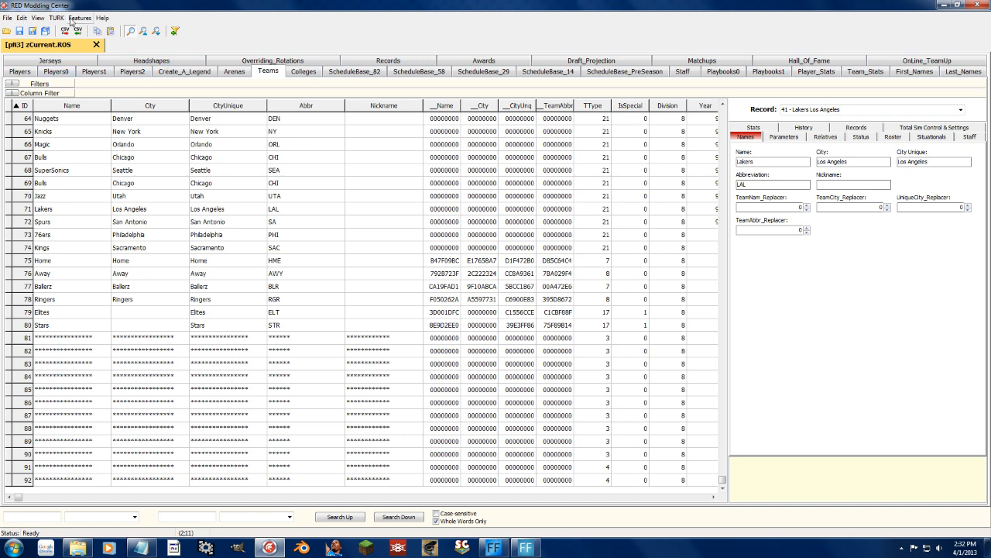
View the general and bio details of player record 10, and the bio of player record 11
{"action": "left_click", "coordinate": [24, 71]}
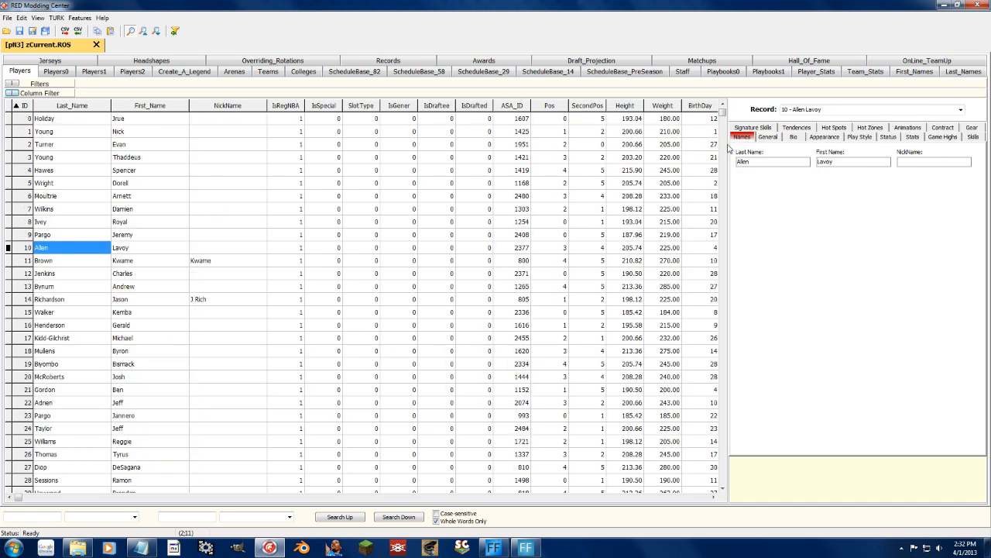
{"action": "left_click", "coordinate": [765, 137]}
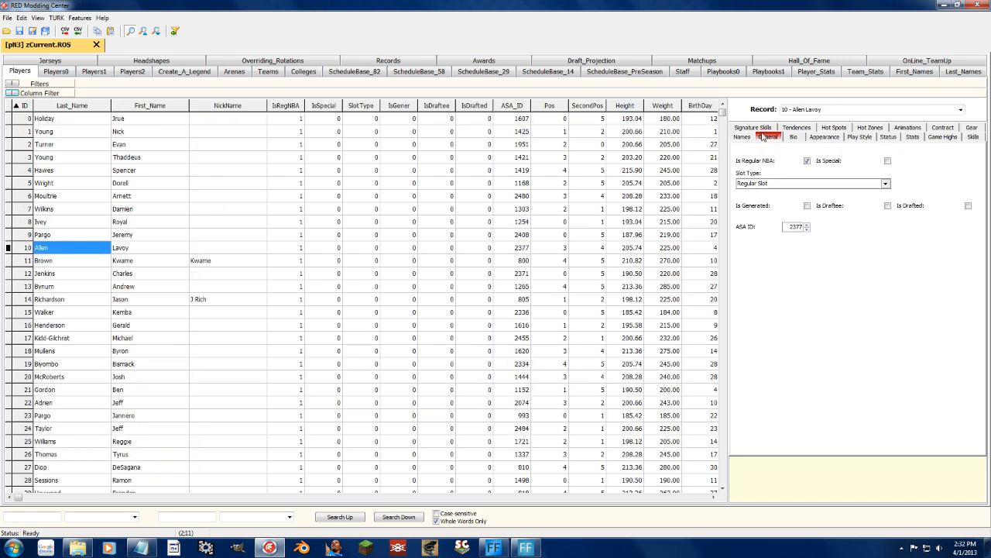
{"action": "left_click", "coordinate": [794, 137]}
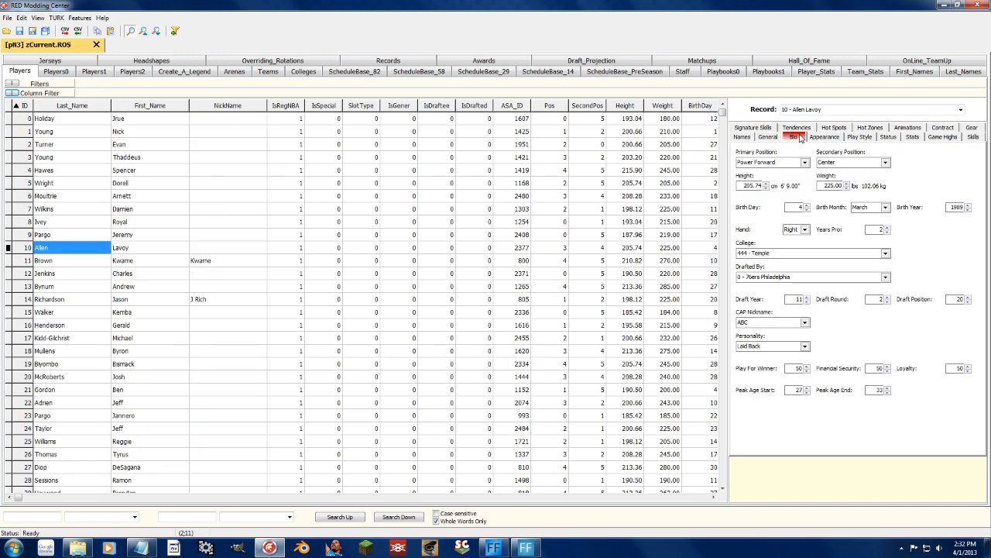
{"action": "left_click", "coordinate": [123, 261]}
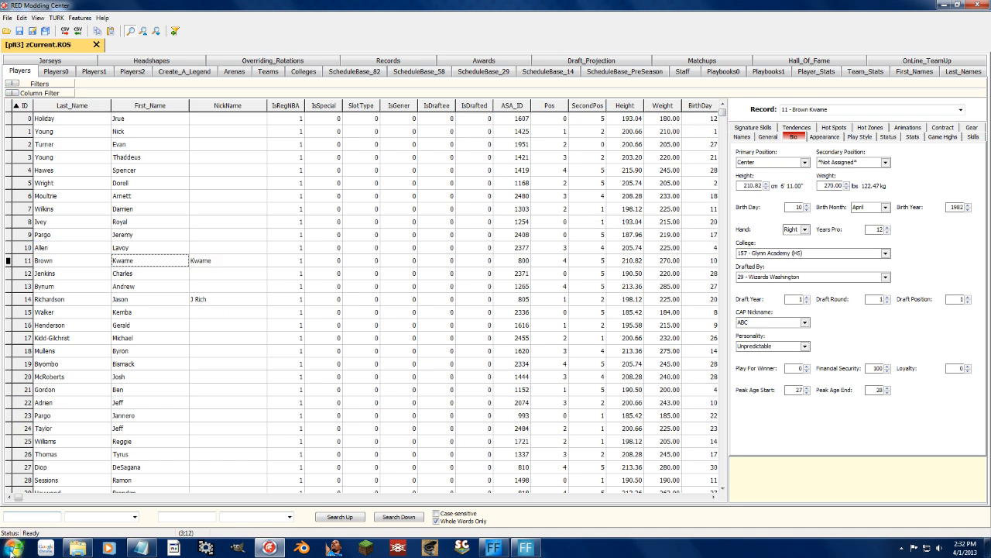
Search the Last_Name column for Iverson with whole-word matching off, select that player and display his status details
{"action": "left_click", "coordinate": [21, 515]}
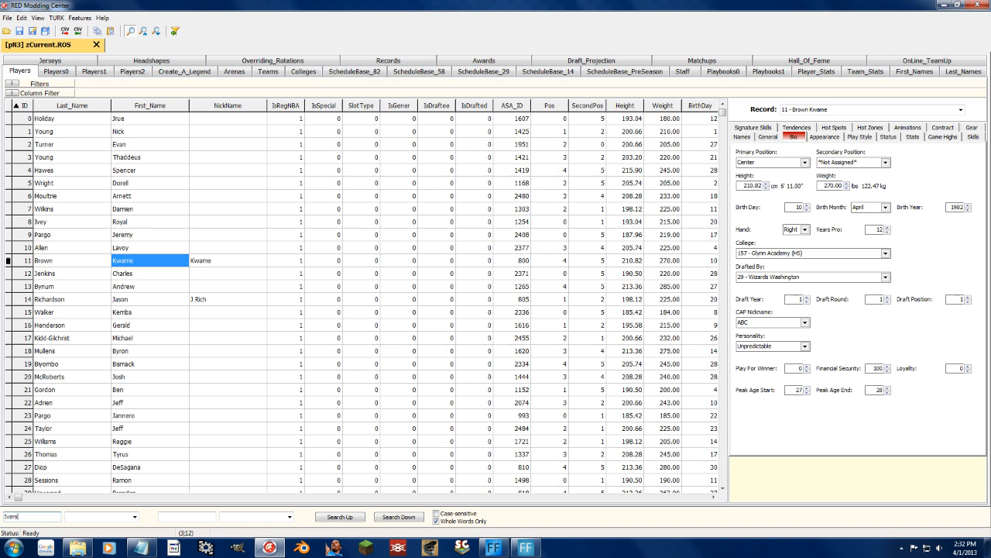
{"action": "left_click", "coordinate": [134, 517]}
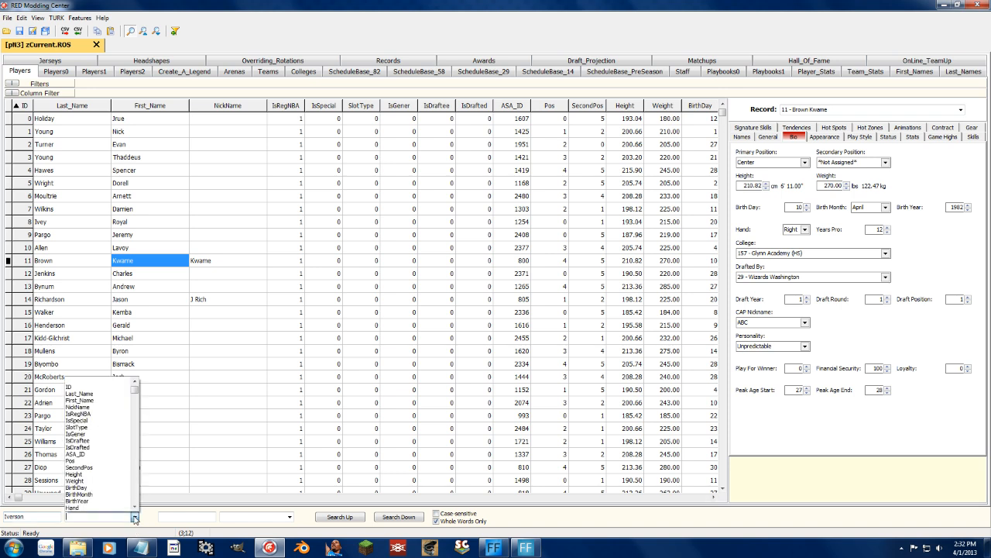
{"action": "left_click", "coordinate": [93, 395]}
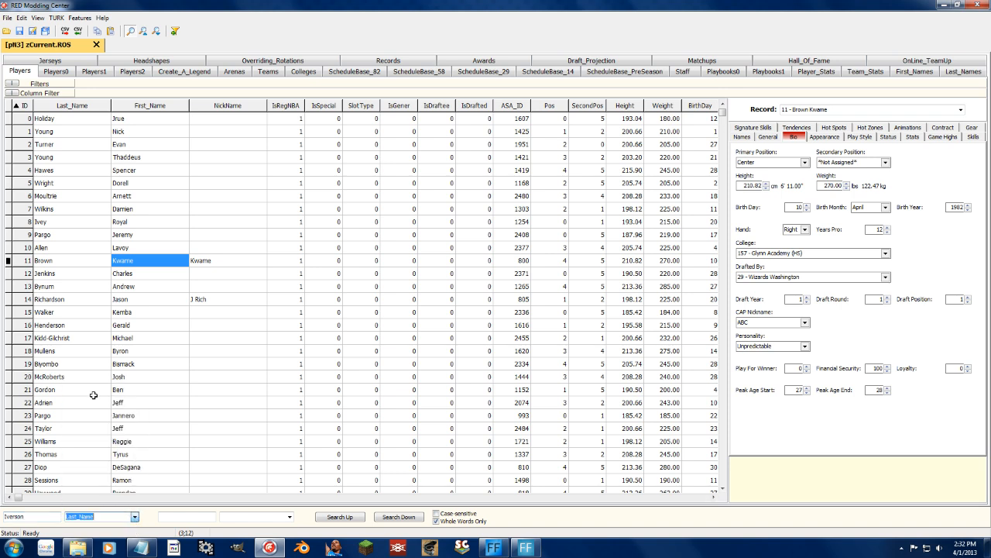
{"action": "left_click", "coordinate": [436, 521]}
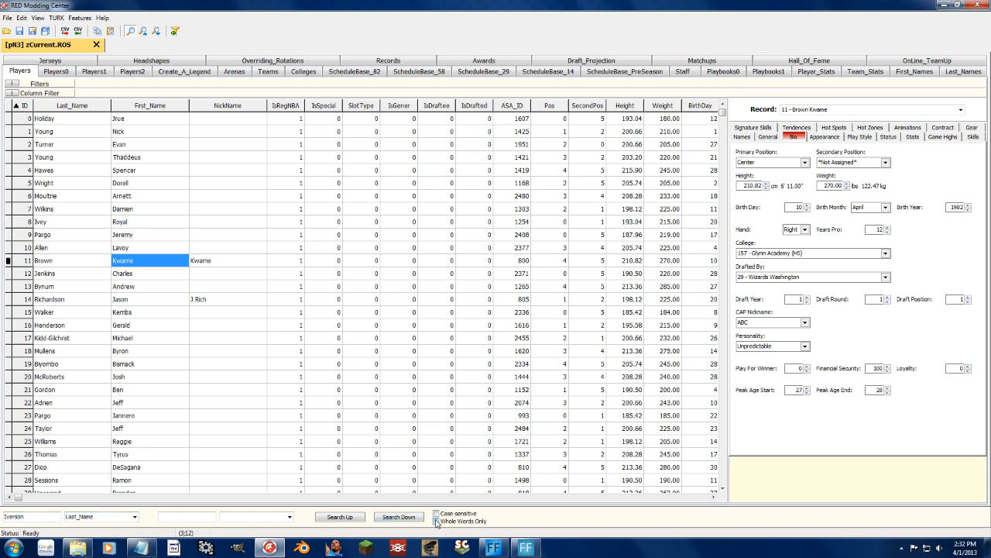
{"action": "left_click", "coordinate": [386, 517]}
{"action": "left_click", "coordinate": [101, 159]}
{"action": "left_click", "coordinate": [81, 145]}
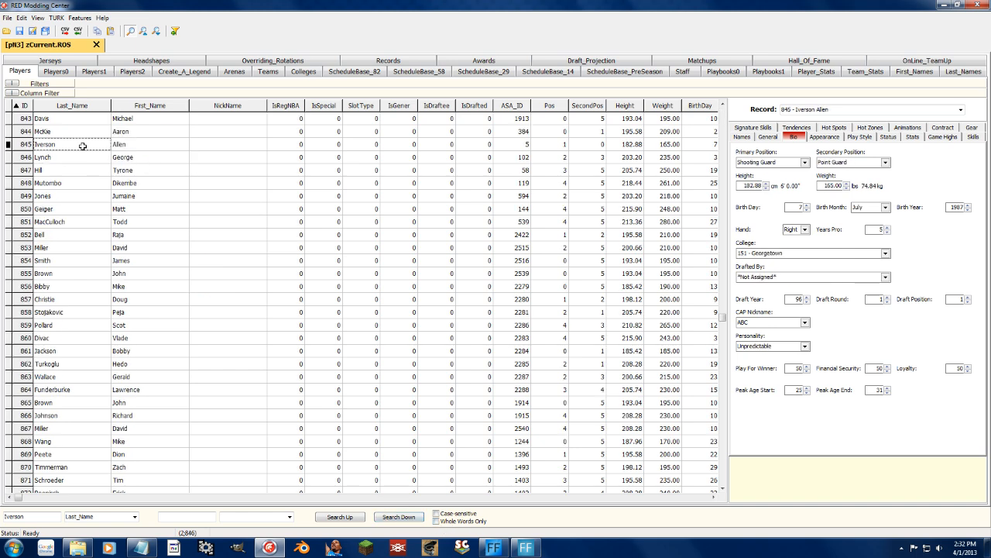
{"action": "left_click", "coordinate": [886, 139]}
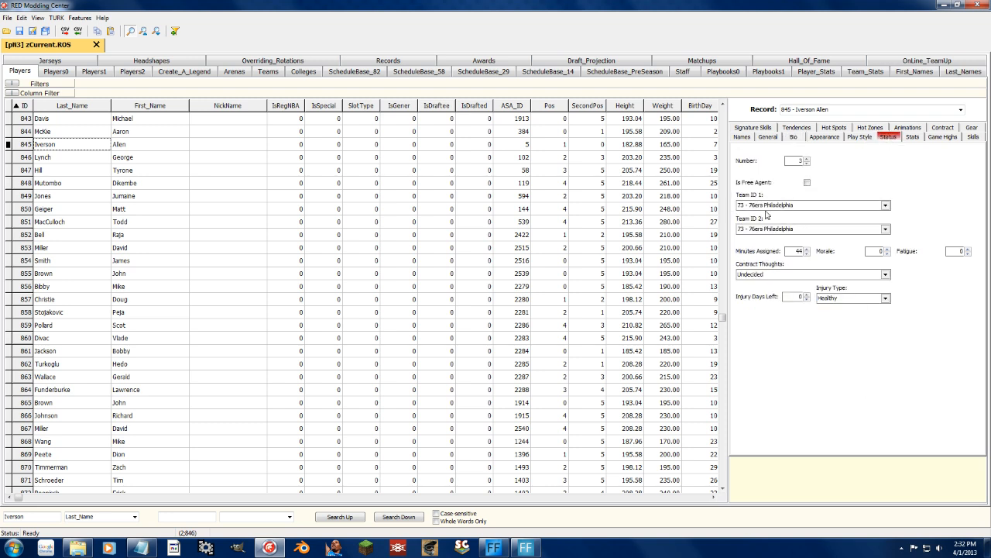
View the name, general and bio details of the Iverson record, including the height field
{"action": "left_click", "coordinate": [742, 137]}
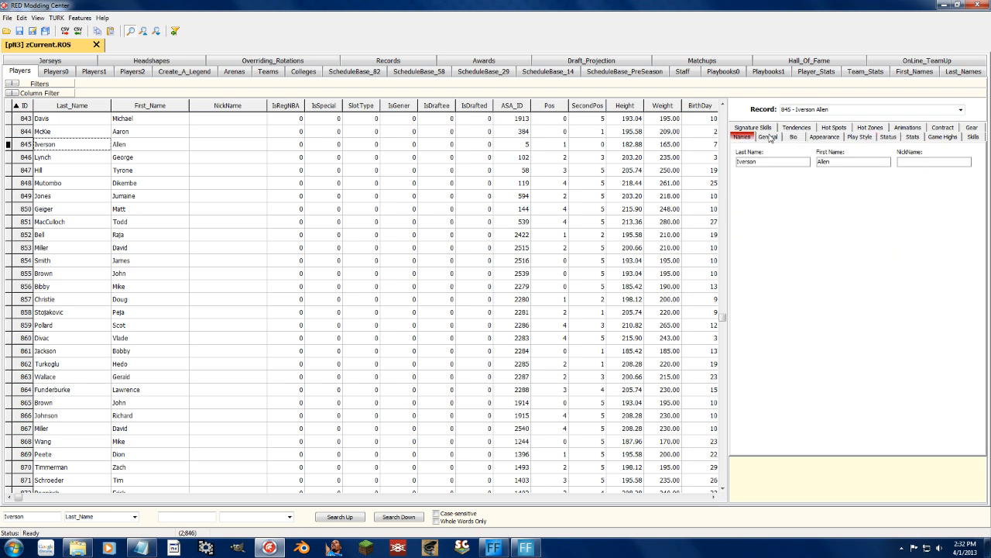
{"action": "left_click", "coordinate": [767, 137]}
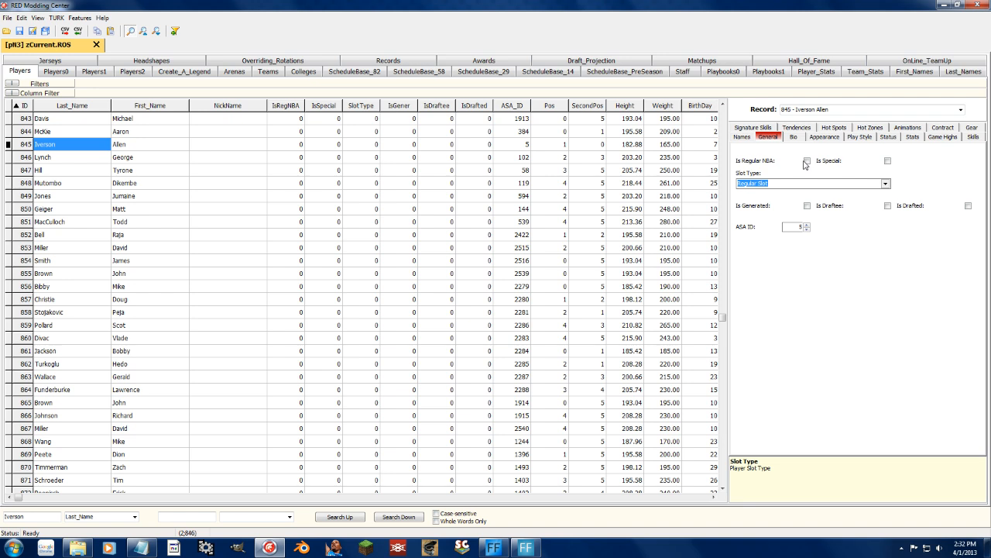
{"action": "left_click", "coordinate": [795, 136]}
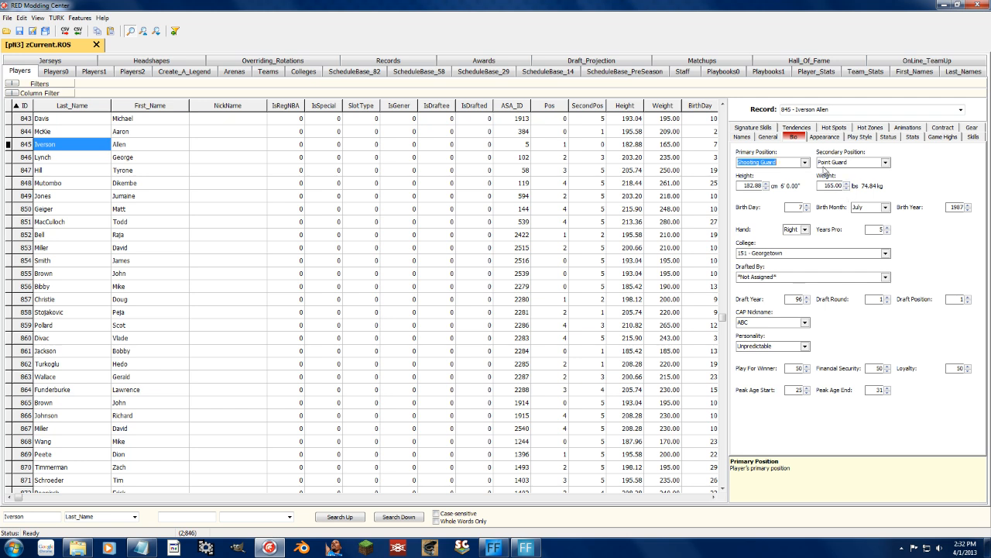
{"action": "left_click", "coordinate": [765, 187]}
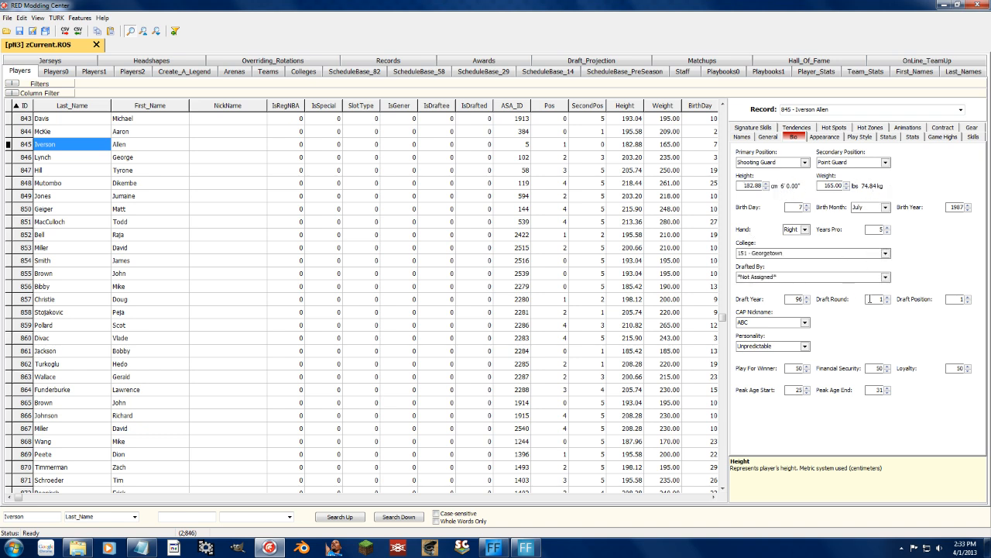
View the general appearance details of the Iverson record and look through the available clothes options
{"action": "left_click", "coordinate": [827, 137]}
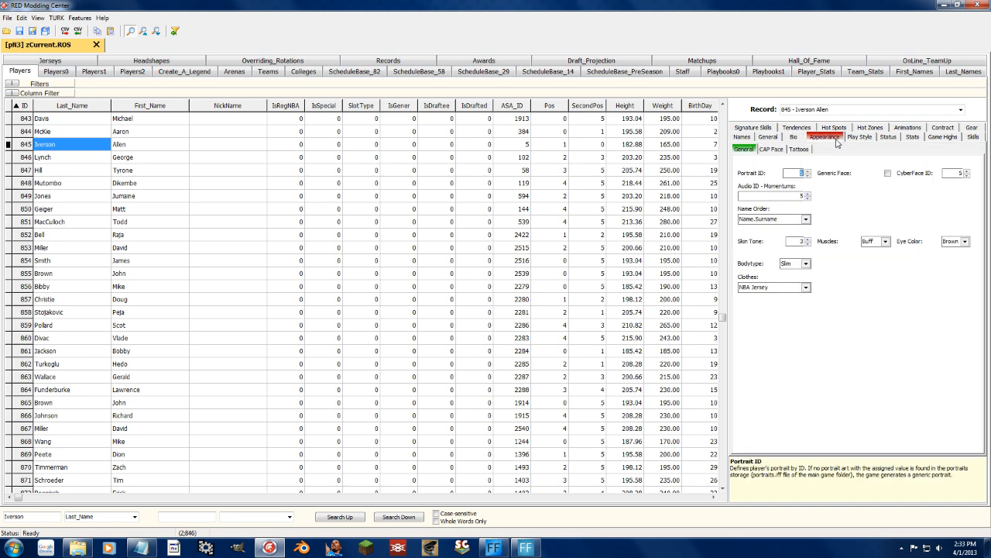
{"action": "left_click", "coordinate": [803, 287]}
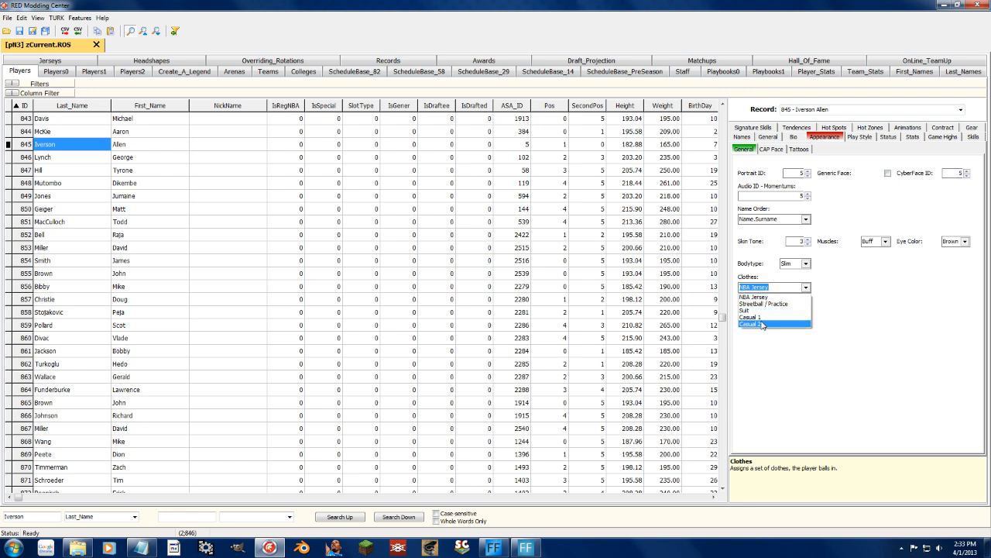
{"action": "left_click", "coordinate": [890, 295]}
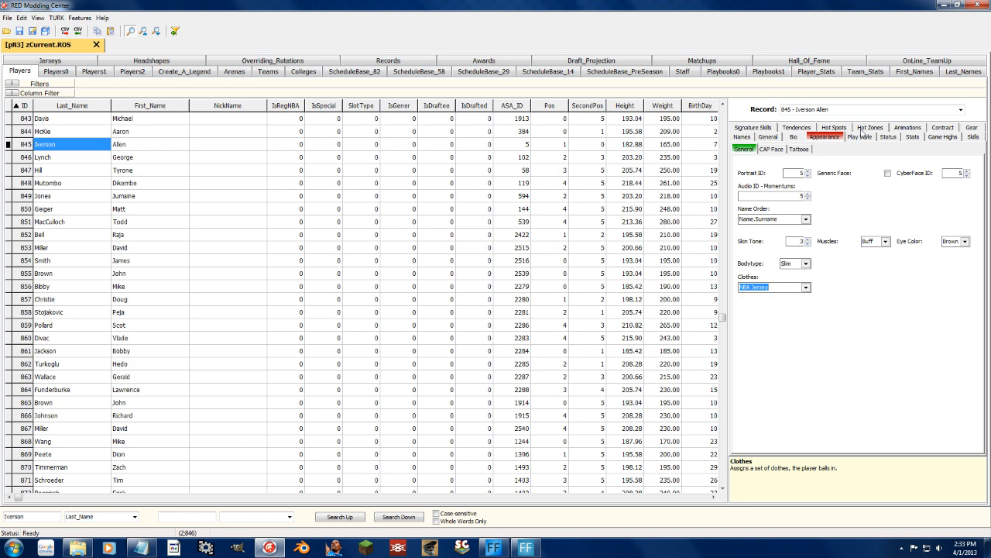
{"action": "left_click", "coordinate": [864, 130]}
{"action": "left_click", "coordinate": [842, 137]}
{"action": "left_click", "coordinate": [824, 126]}
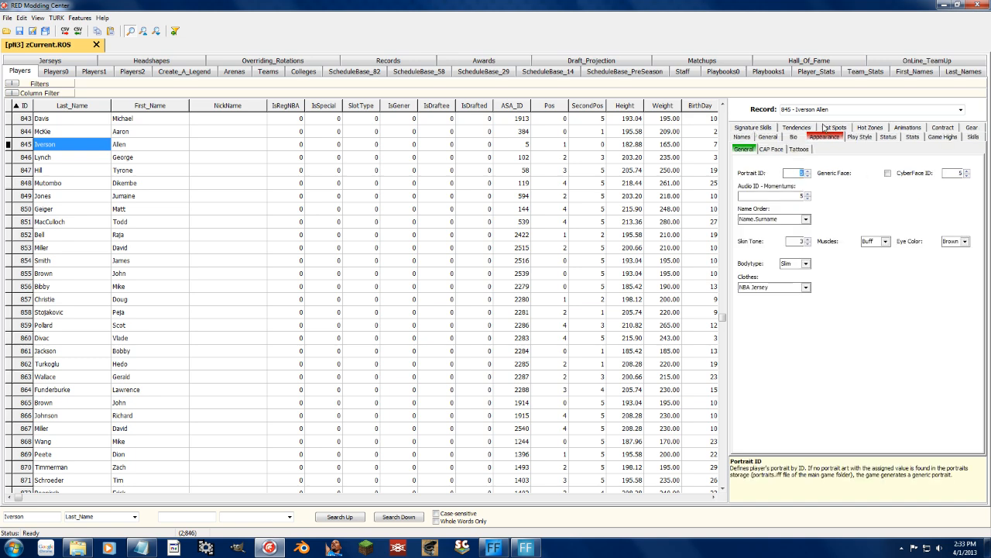
View the CAP Face and Tattoos details of the Iverson record and return to the general appearance details
{"action": "left_click", "coordinate": [769, 151]}
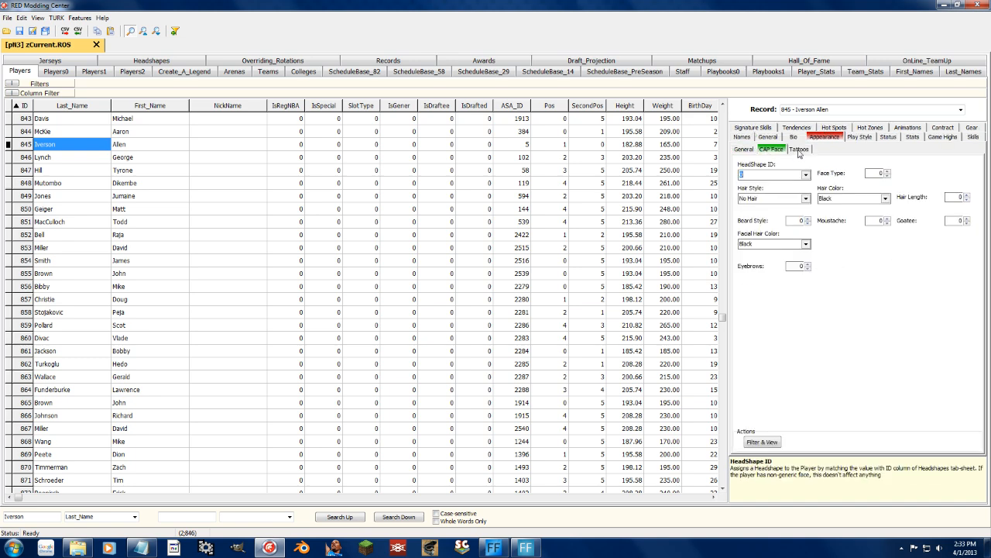
{"action": "left_click", "coordinate": [799, 150]}
{"action": "left_click", "coordinate": [744, 150]}
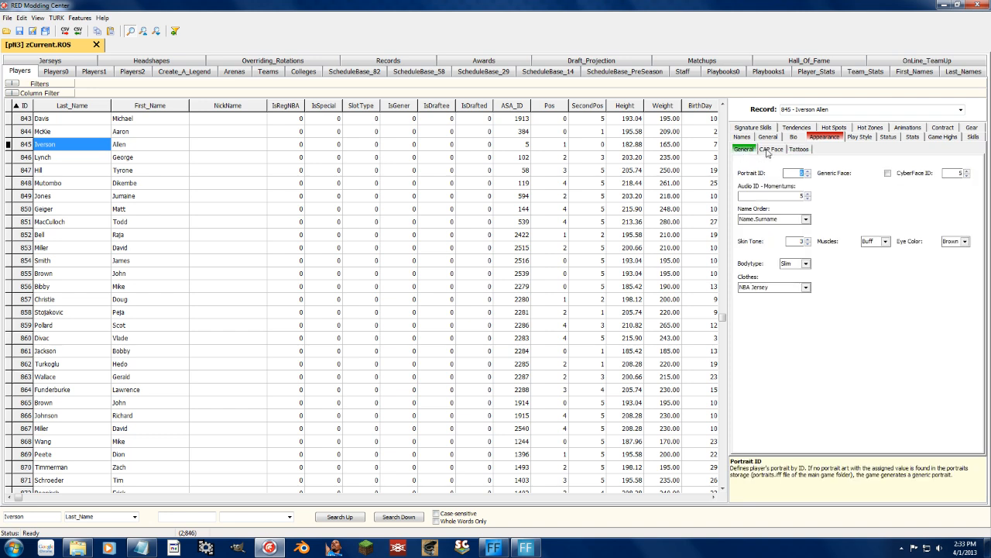
{"action": "left_click", "coordinate": [766, 150]}
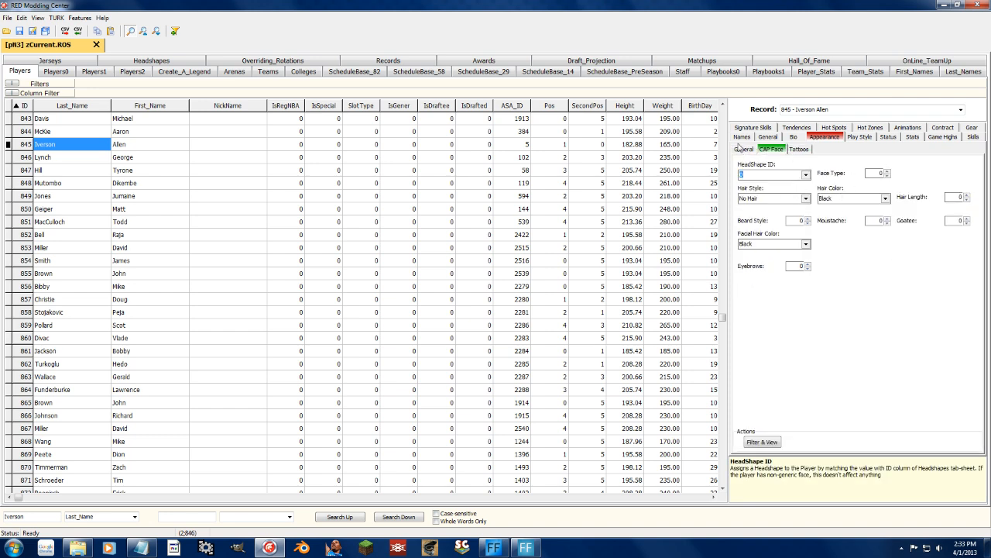
{"action": "left_click", "coordinate": [743, 148]}
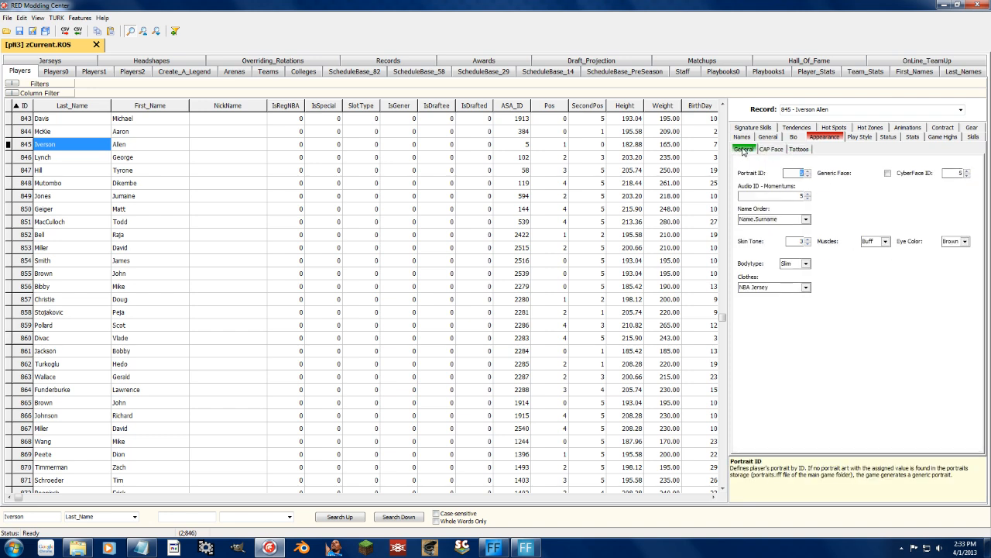
View the Iverson record's shot animations and look through the Shooting Form and Escape Dribble Pull-up options
{"action": "left_click", "coordinate": [906, 128]}
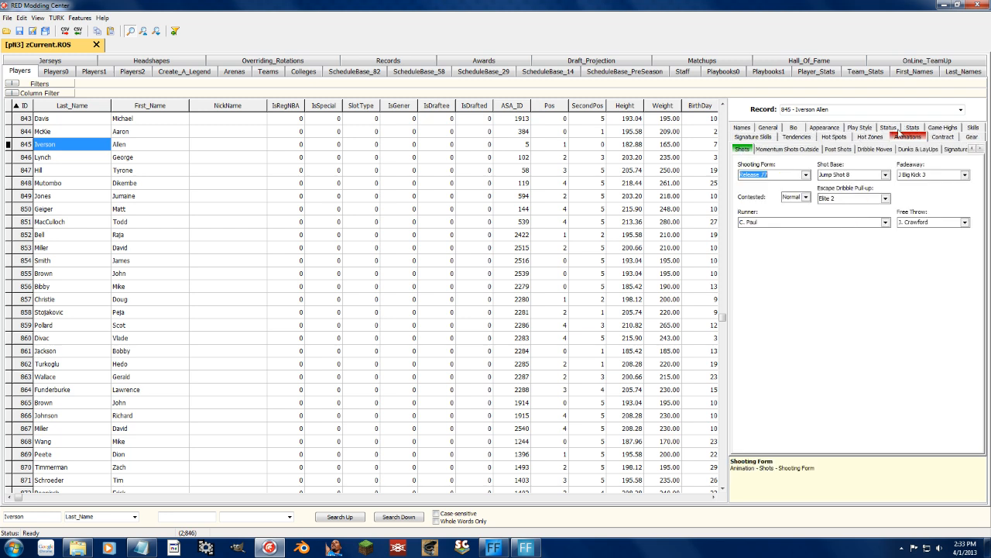
{"action": "left_click", "coordinate": [806, 175]}
{"action": "left_click_drag", "start_coordinate": [807, 224], "coordinate": [807, 248]}
{"action": "left_click", "coordinate": [849, 260]}
{"action": "left_click", "coordinate": [887, 198]}
{"action": "left_click", "coordinate": [888, 198]}
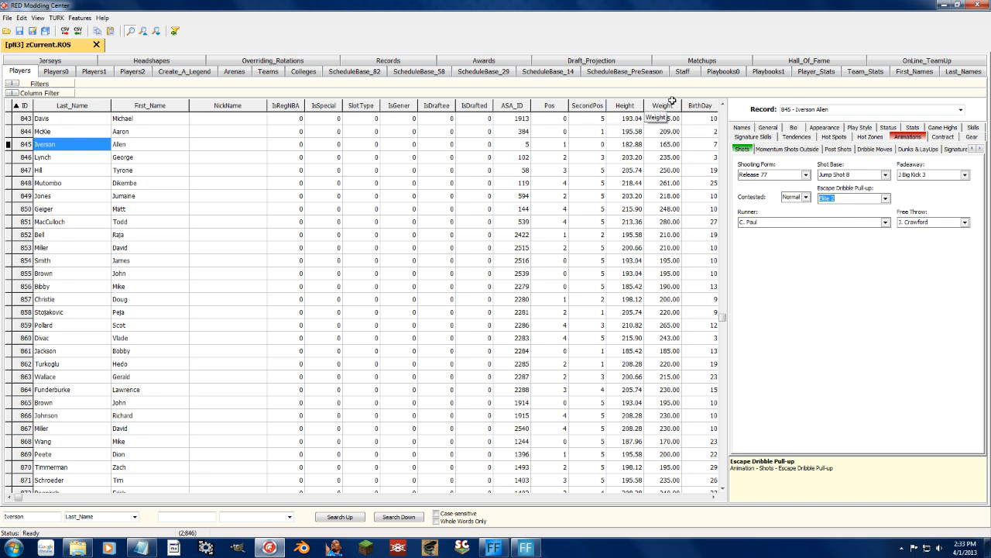
View the roster of team record 41, the Los Angeles Lakers, in the Teams table and return to its names
{"action": "left_click", "coordinate": [265, 72]}
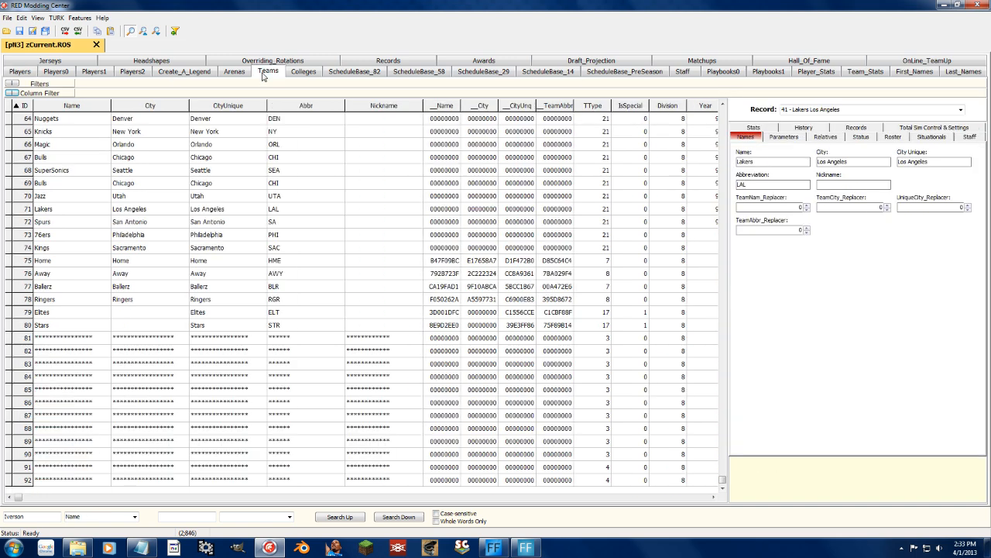
{"action": "left_click", "coordinate": [899, 137]}
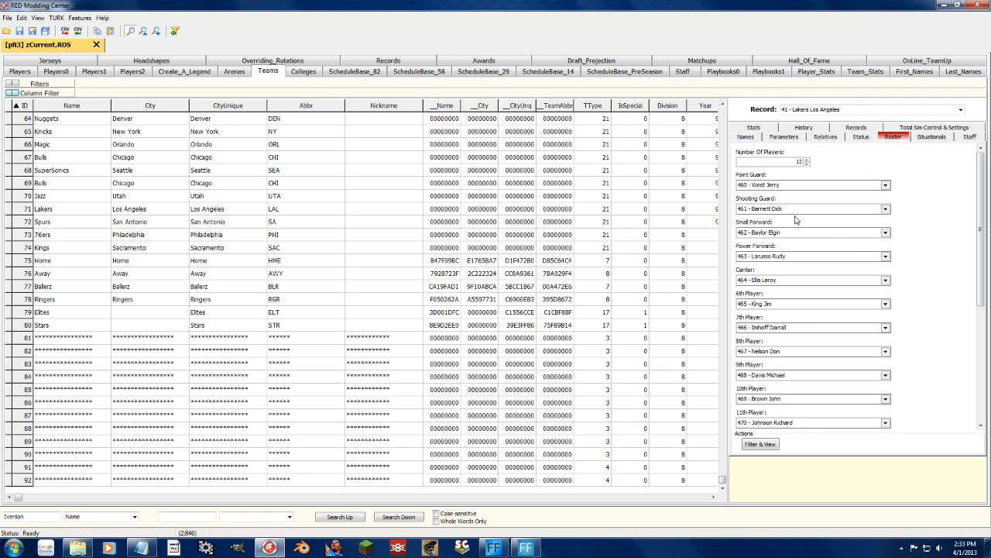
{"action": "left_click", "coordinate": [929, 129]}
{"action": "left_click", "coordinate": [739, 134]}
{"action": "left_click", "coordinate": [741, 129]}
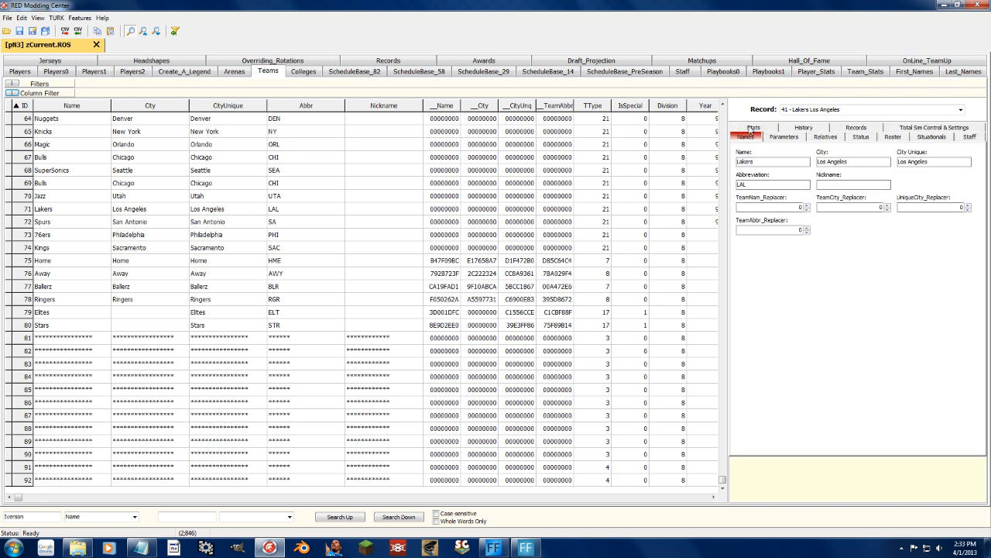
Select record 13 in the Staff table, view its bio and check the Staff Type options
{"action": "left_click", "coordinate": [683, 71]}
{"action": "left_click", "coordinate": [87, 288]}
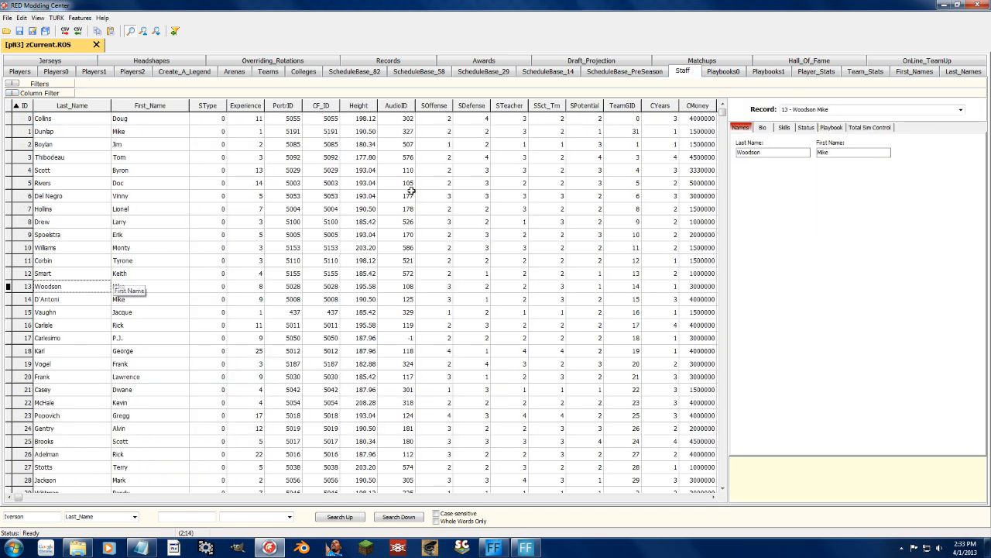
{"action": "left_click", "coordinate": [764, 133]}
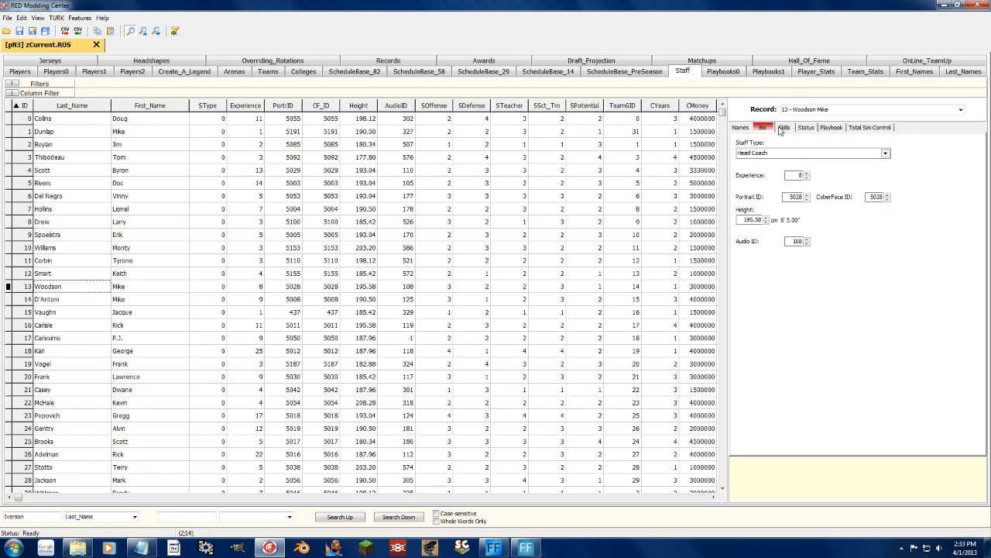
{"action": "left_click", "coordinate": [885, 153]}
{"action": "left_click", "coordinate": [884, 157]}
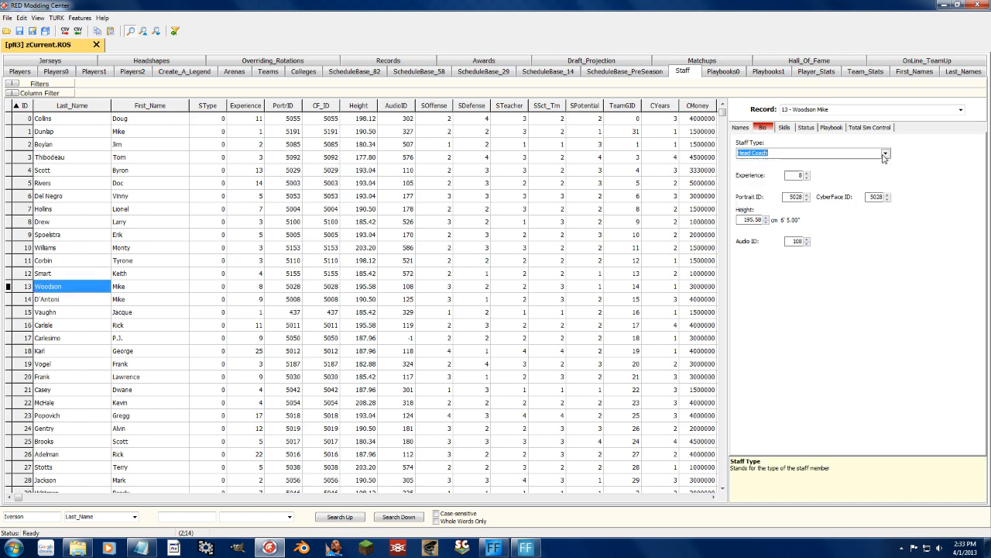
View the last staff records, select record 725 and display the ScheduleBase_82 table
{"action": "left_click_drag", "start_coordinate": [722, 116], "coordinate": [706, 496]}
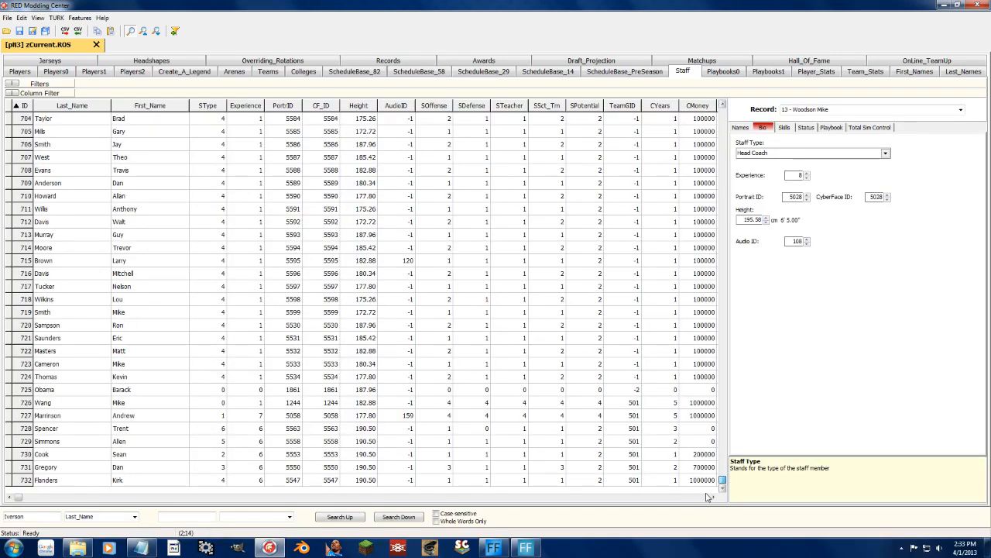
{"action": "left_click", "coordinate": [147, 389]}
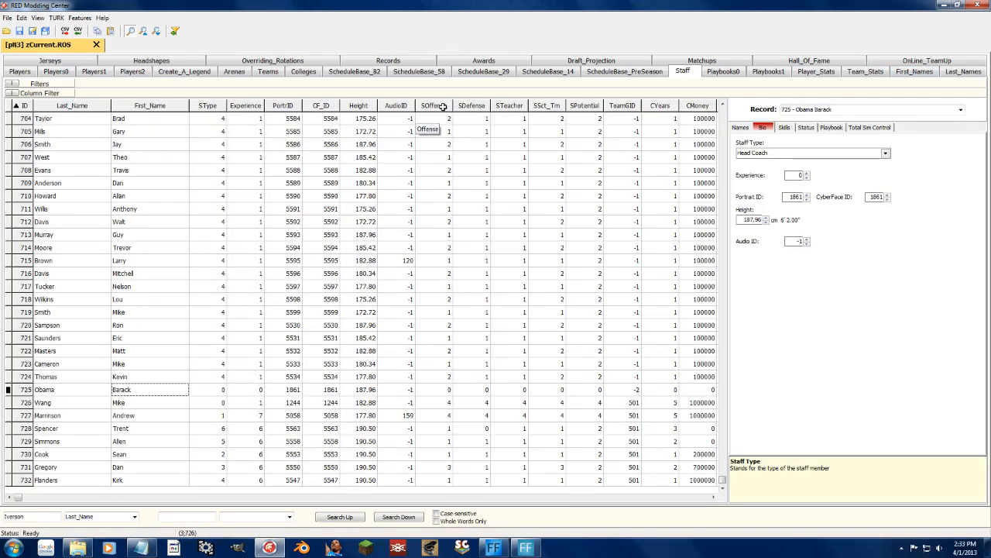
{"action": "left_click", "coordinate": [363, 72]}
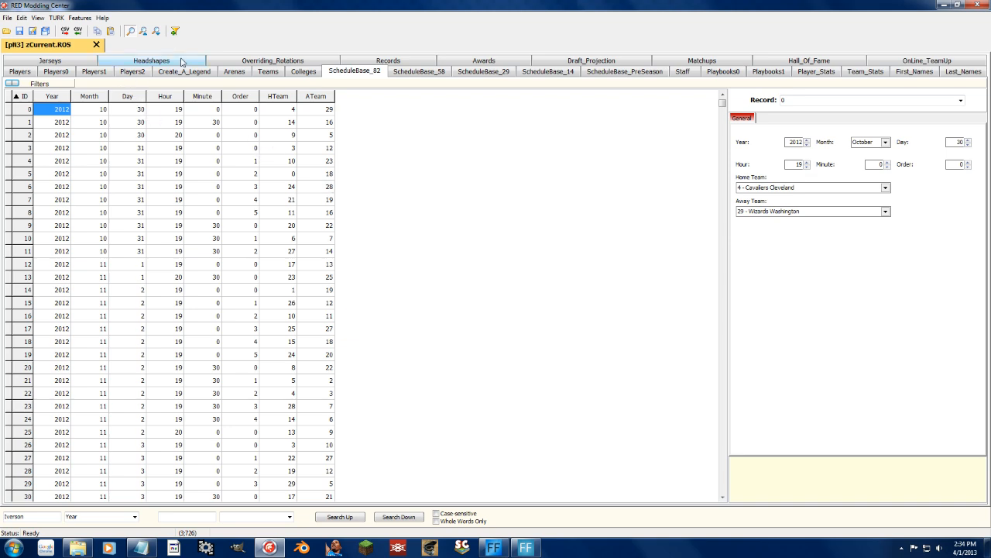
Try setting the GenericF column to 1 for the Players table in the Global Editor, and check that column in the table
{"action": "left_click", "coordinate": [28, 70]}
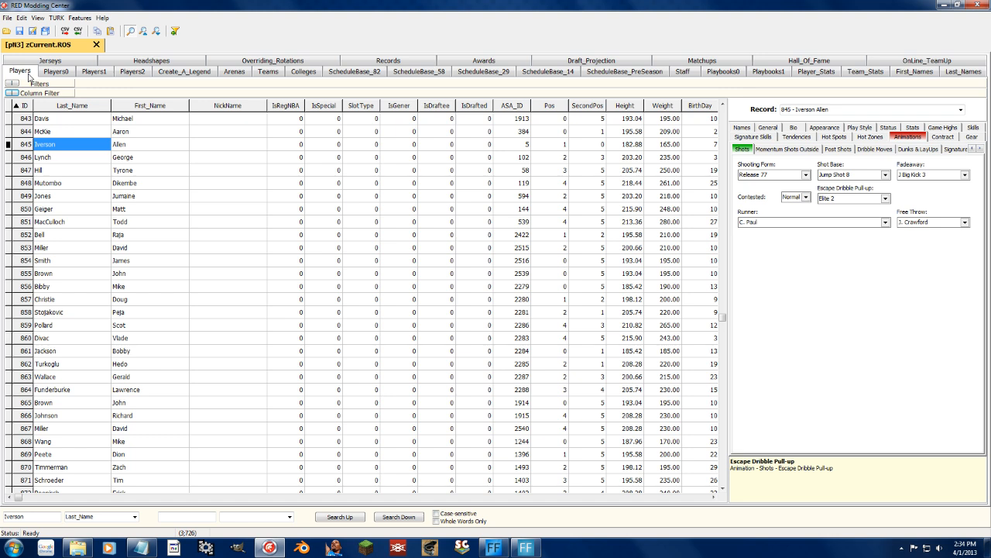
{"action": "key", "text": "ctrl+g"}
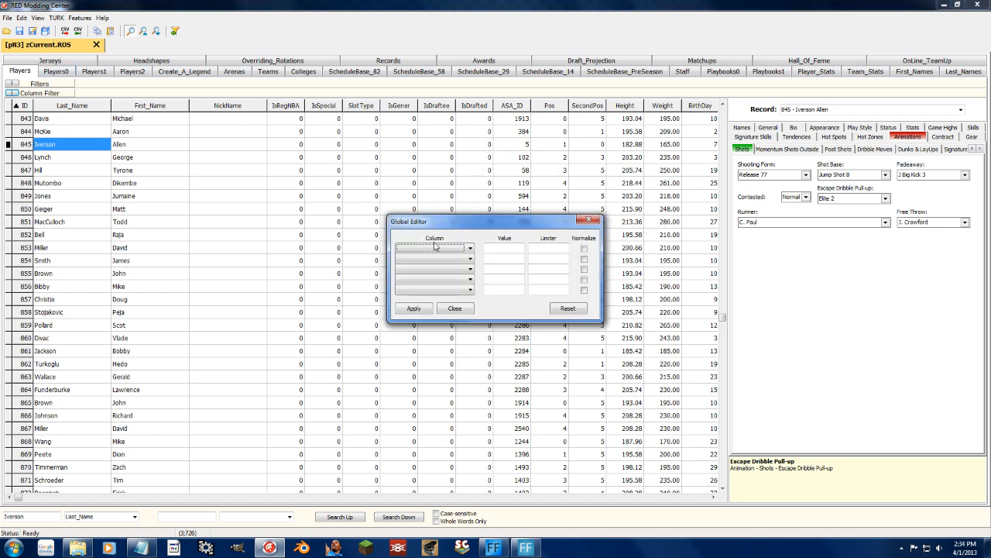
{"action": "left_click", "coordinate": [433, 248]}
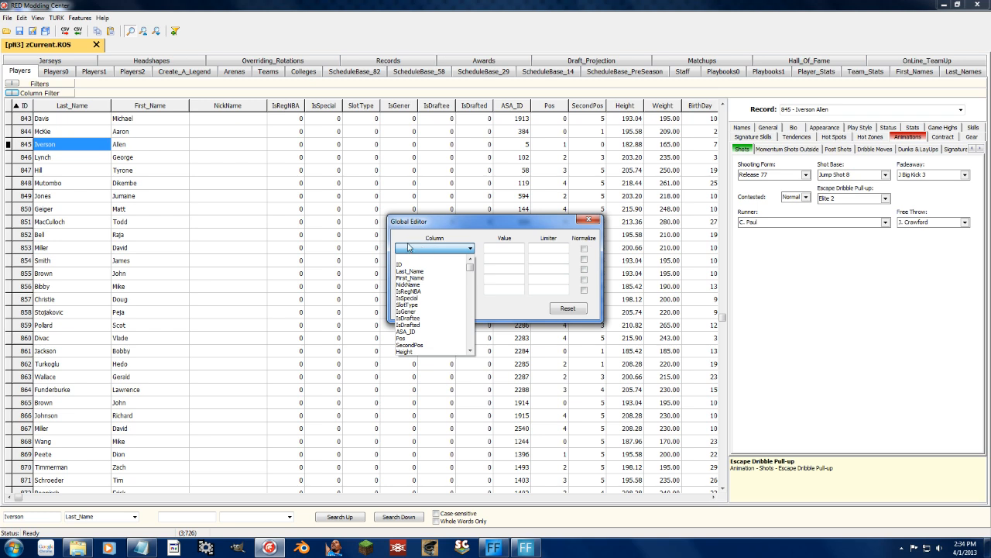
{"action": "scroll", "coordinate": [435, 319], "scroll_direction": "down", "scroll_amount": 1}
{"action": "scroll", "coordinate": [436, 319], "scroll_direction": "down", "scroll_amount": 3}
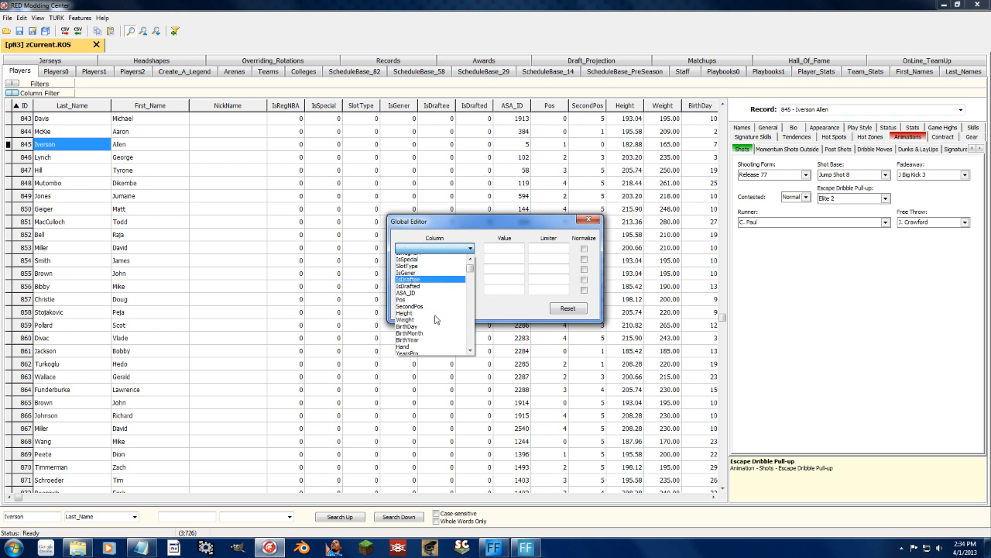
{"action": "scroll", "coordinate": [417, 324], "scroll_direction": "down", "scroll_amount": 3}
{"action": "scroll", "coordinate": [416, 326], "scroll_direction": "down", "scroll_amount": 3}
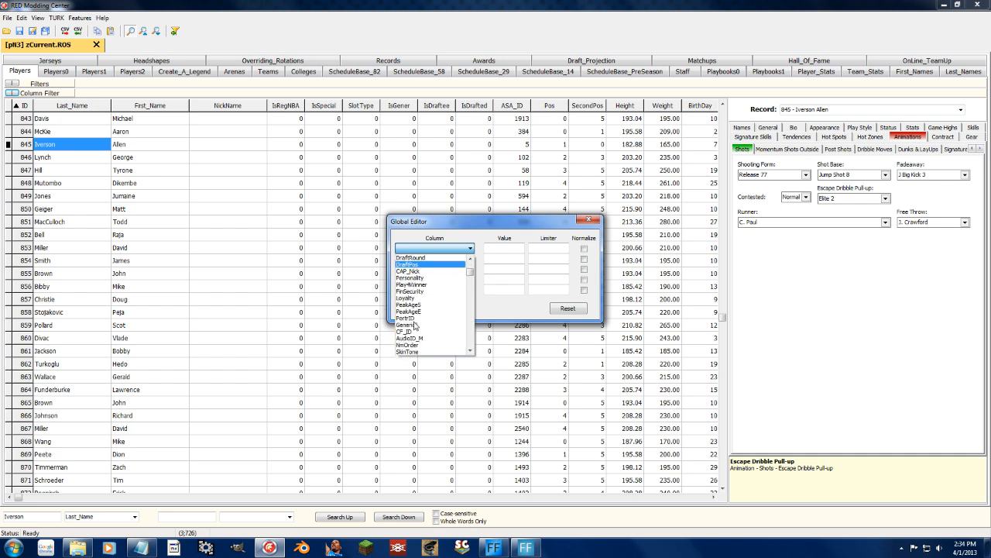
{"action": "left_click", "coordinate": [416, 310]}
{"action": "left_click", "coordinate": [499, 248]}
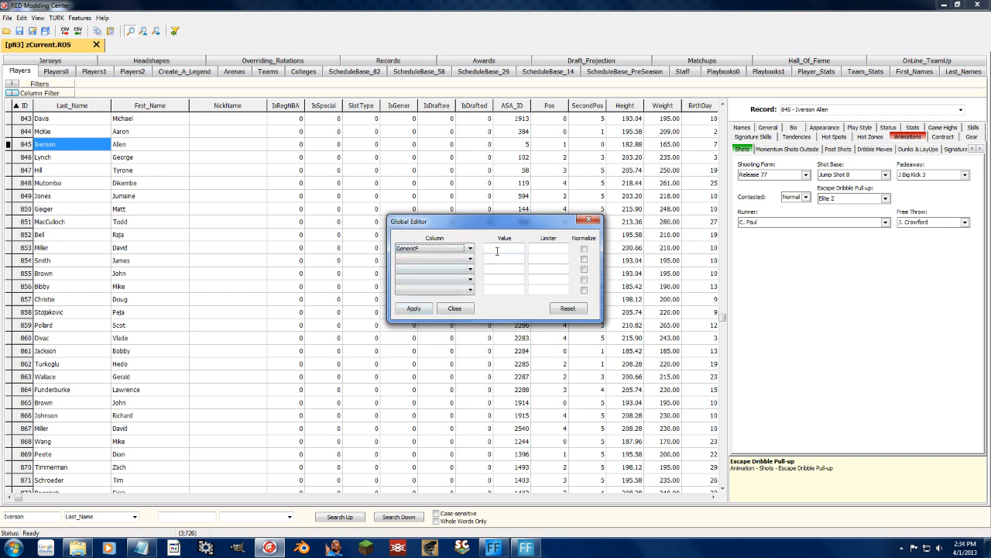
{"action": "type", "text": "1"}
{"action": "left_click", "coordinate": [413, 308]}
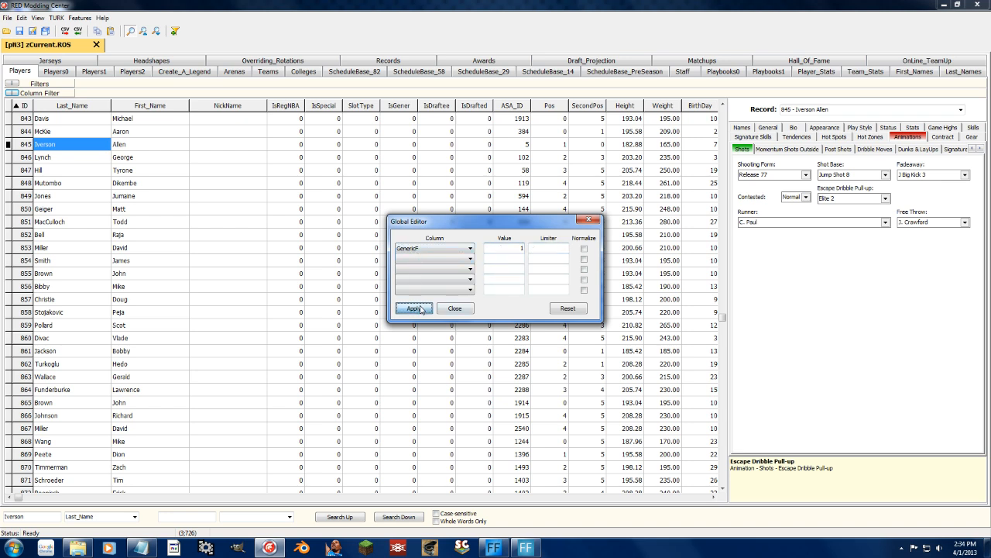
{"action": "left_click", "coordinate": [564, 285]}
{"action": "left_click", "coordinate": [587, 223]}
{"action": "left_click_drag", "start_coordinate": [76, 500], "coordinate": [114, 502]}
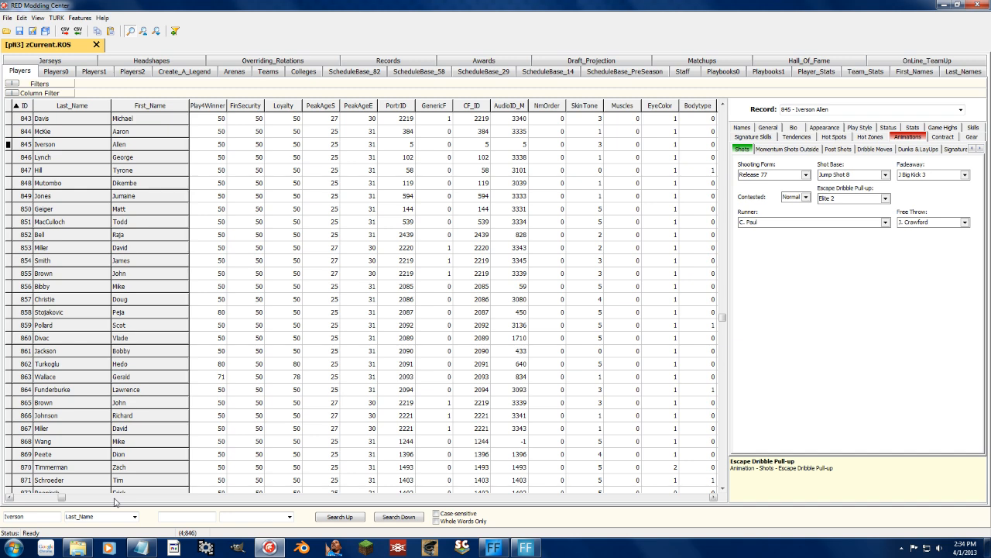
Start a script for the Players sheet in the Scripting Wizard and close the wizard without creating it
{"action": "left_click", "coordinate": [56, 17]}
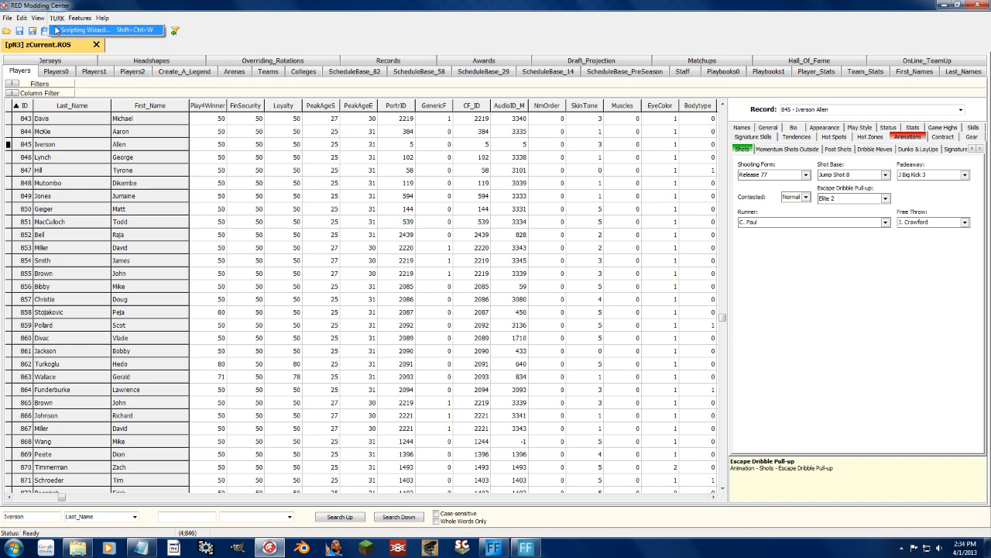
{"action": "left_click", "coordinate": [78, 30]}
{"action": "left_click", "coordinate": [404, 244]}
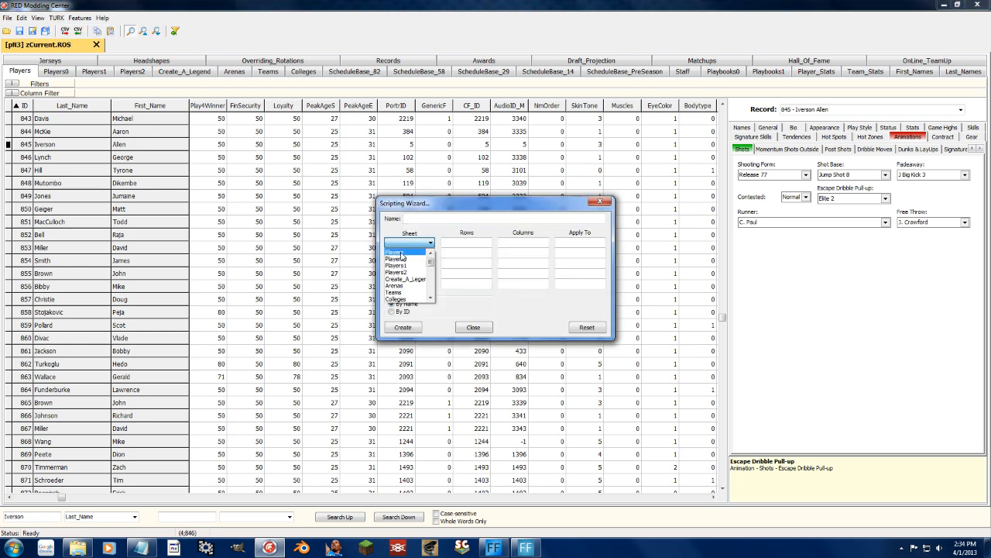
{"action": "left_click", "coordinate": [402, 252]}
{"action": "left_click", "coordinate": [463, 243]}
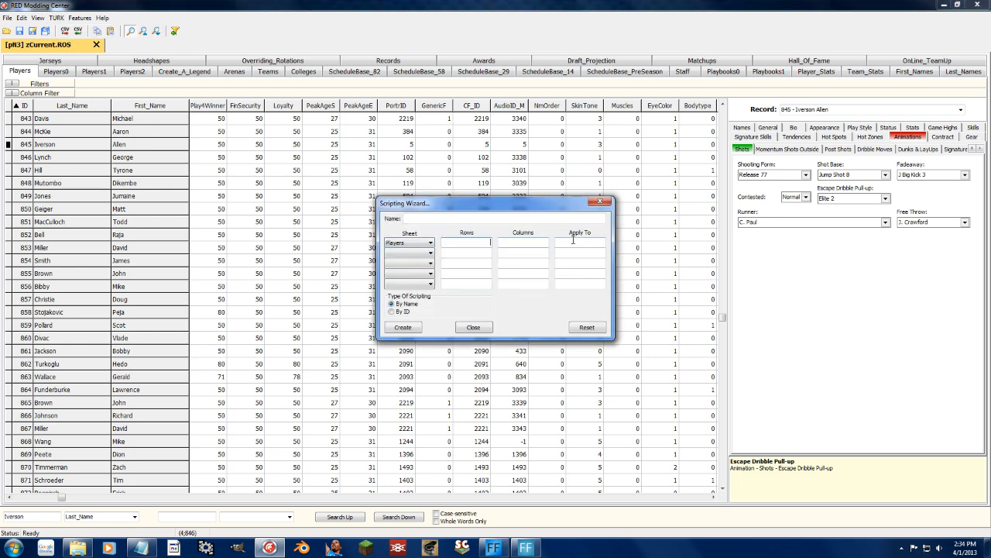
{"action": "left_click", "coordinate": [595, 204]}
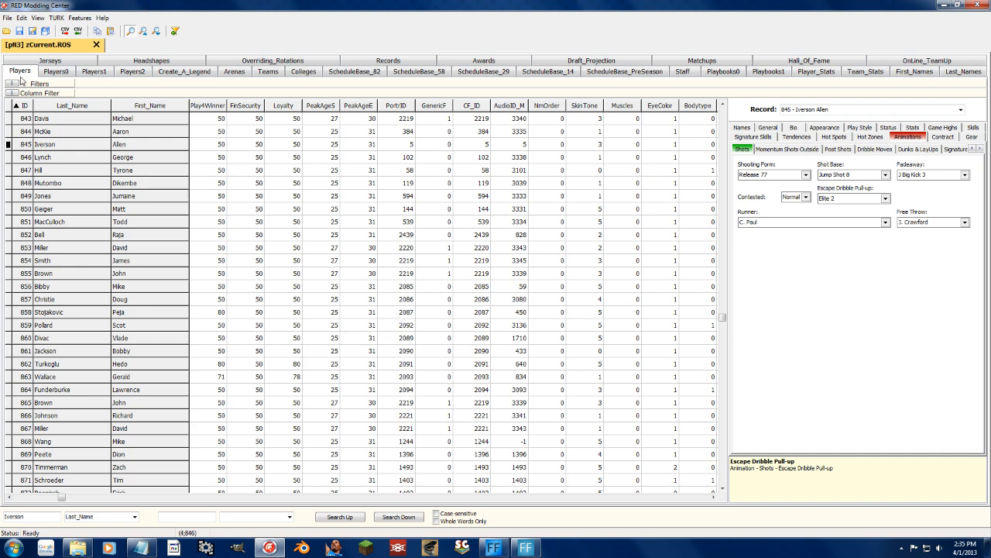
Look through the Teams and Jerseys tables, return to the Players table and select the SlotType value of record 853
{"action": "left_click_drag", "start_coordinate": [62, 498], "coordinate": [4, 500]}
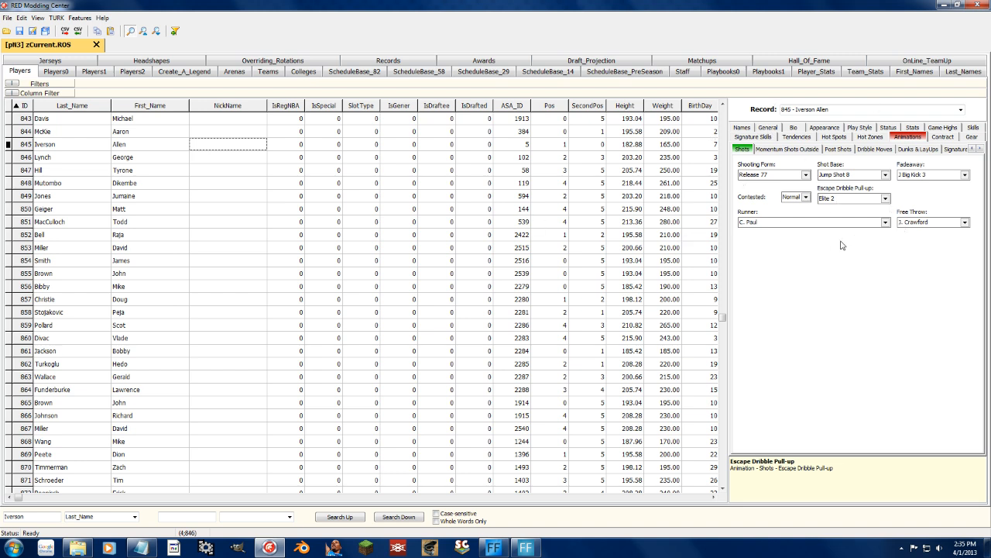
{"action": "left_click", "coordinate": [270, 70]}
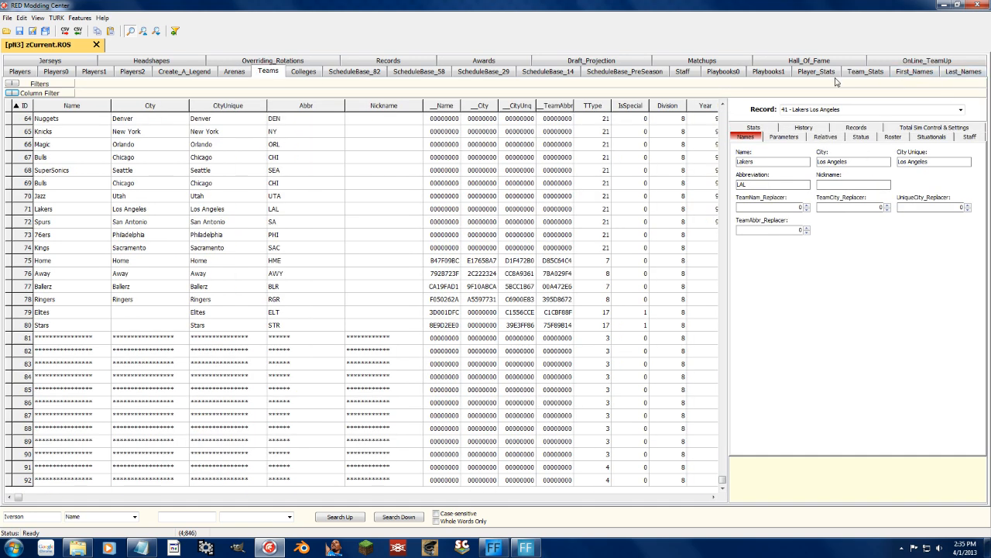
{"action": "left_click", "coordinate": [64, 64]}
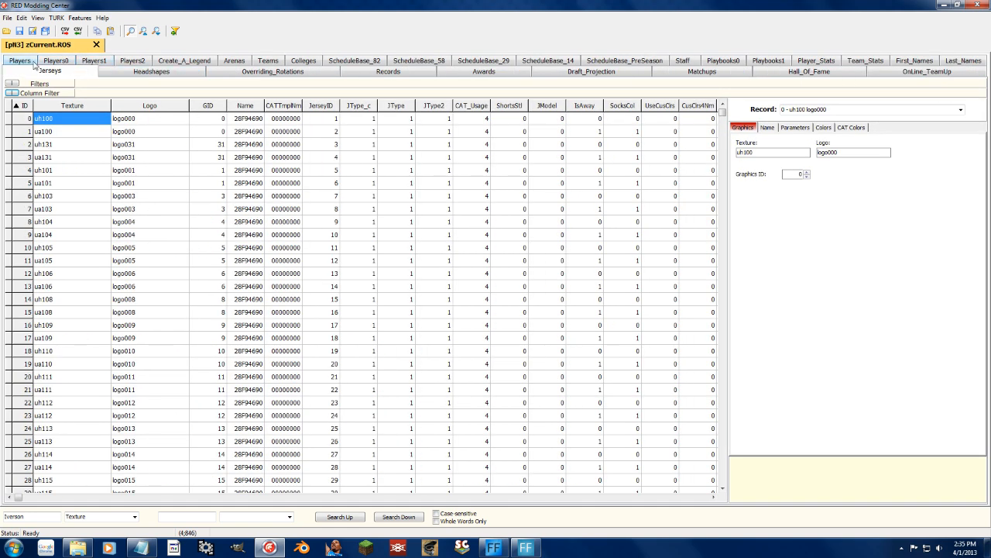
{"action": "left_click", "coordinate": [29, 61]}
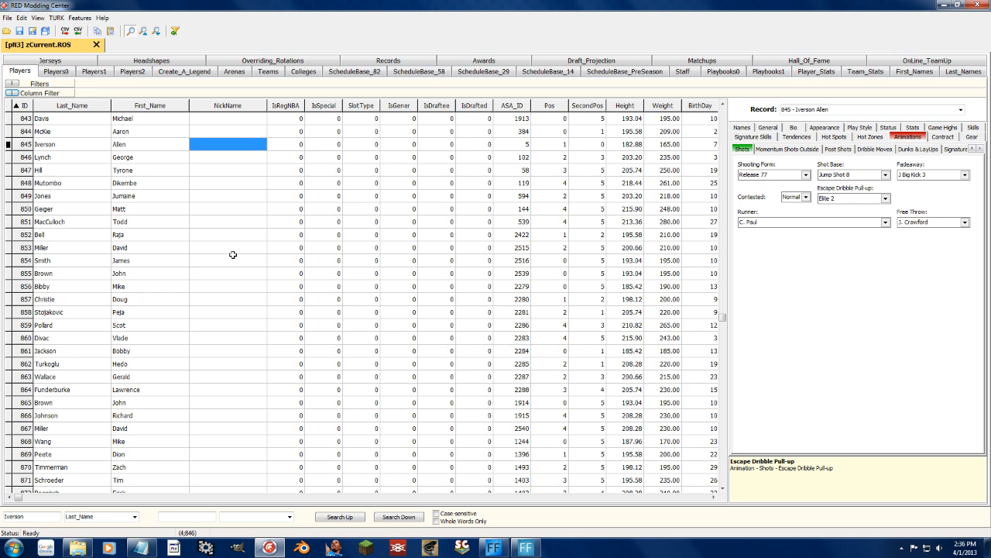
{"action": "left_click", "coordinate": [371, 246]}
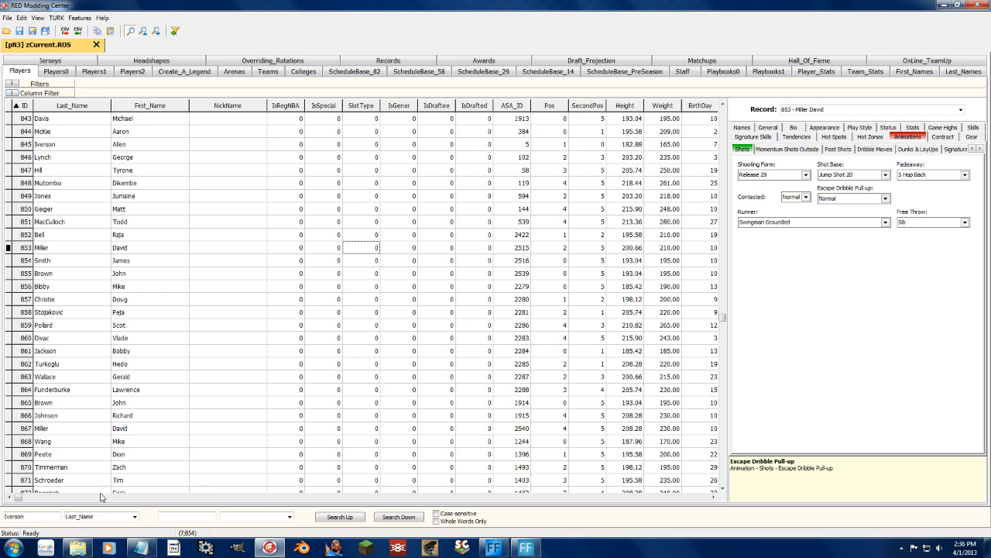